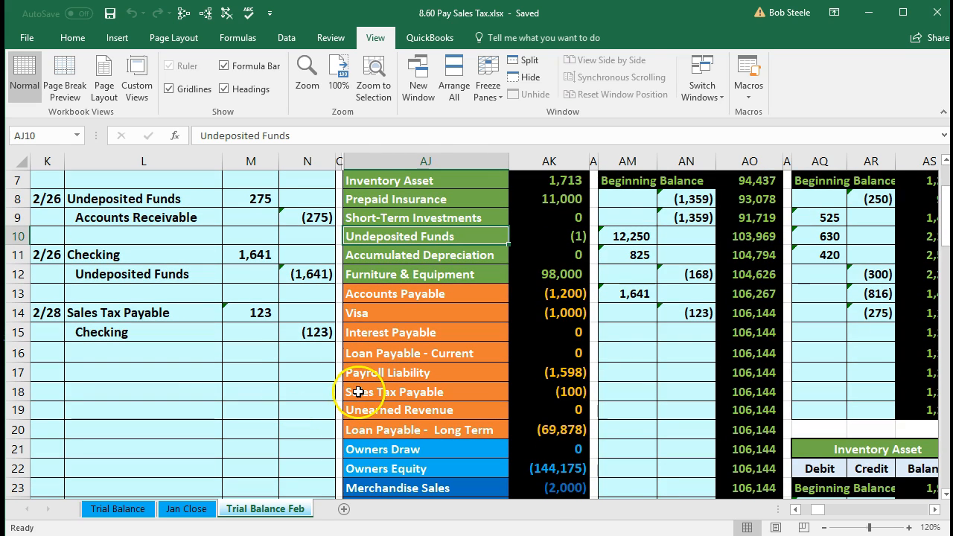
# Examine the Payroll Liability line of the February trial balance and the beginning balance in its general ledger account
pyautogui.moveTo(380, 370); pyautogui.dragTo(537, 369)
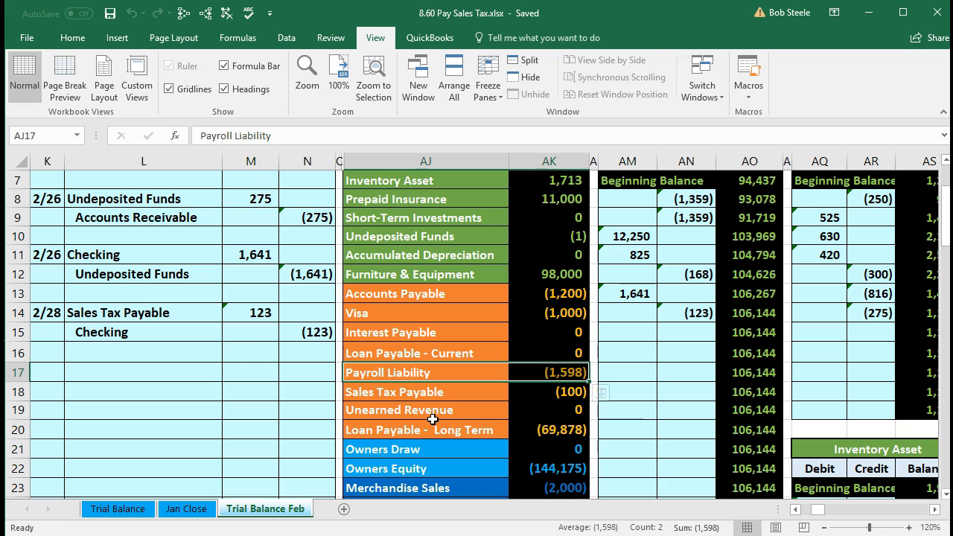
pyautogui.press('Right')
pyautogui.press('Right')
pyautogui.press('Right')
pyautogui.press('Right')
pyautogui.press('Right')
pyautogui.press('Right')
pyautogui.press('Right')
pyautogui.press('Right')
pyautogui.press('Right')
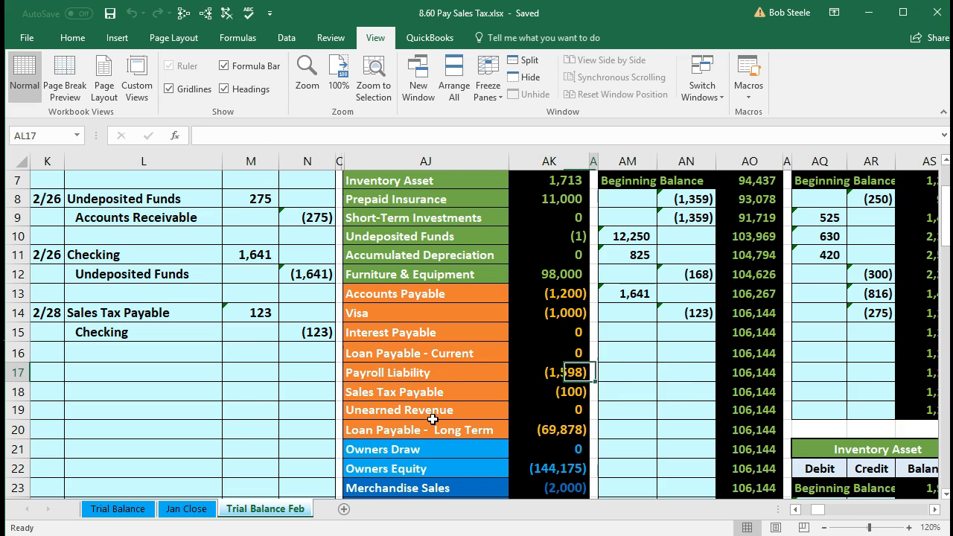
pyautogui.press('Right')
pyautogui.press('Right')
pyautogui.press('Right')
pyautogui.press('Right')
pyautogui.press('Right')
pyautogui.press('Right')
pyautogui.press('Right')
pyautogui.press('Right')
pyautogui.press('Right')
pyautogui.press('Right')
pyautogui.press('Right')
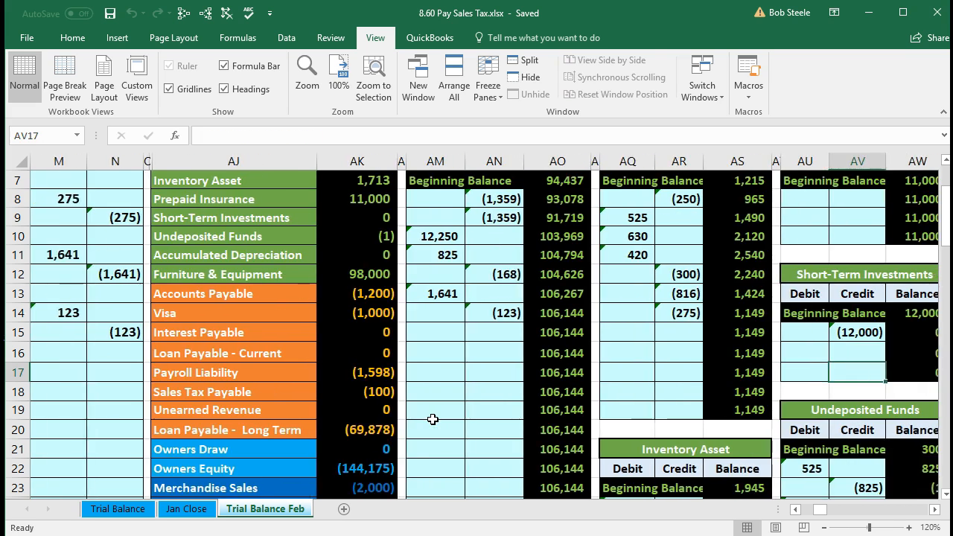
pyautogui.press('Right')
pyautogui.press('Right')
pyautogui.press('Right')
pyautogui.press('Right')
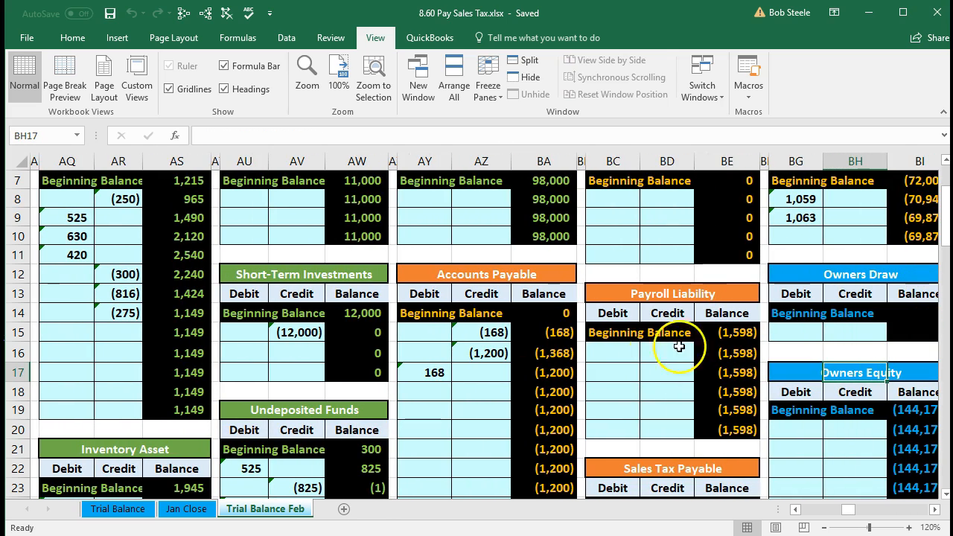
pyautogui.click(716, 333)
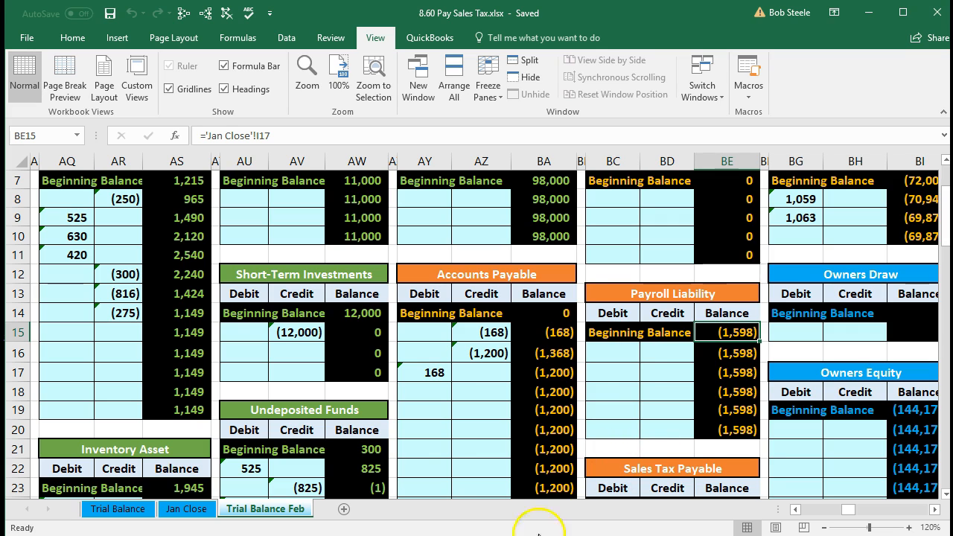
# Check the Payroll Liability balance on the Trial Balance sheet and return to the Trial Balance Feb sheet
pyautogui.click(124, 514)
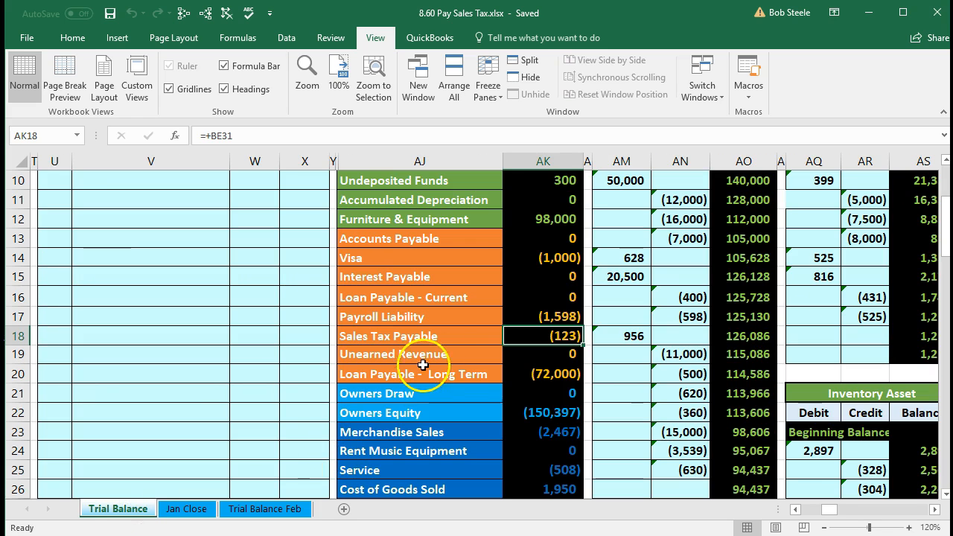
pyautogui.click(505, 316)
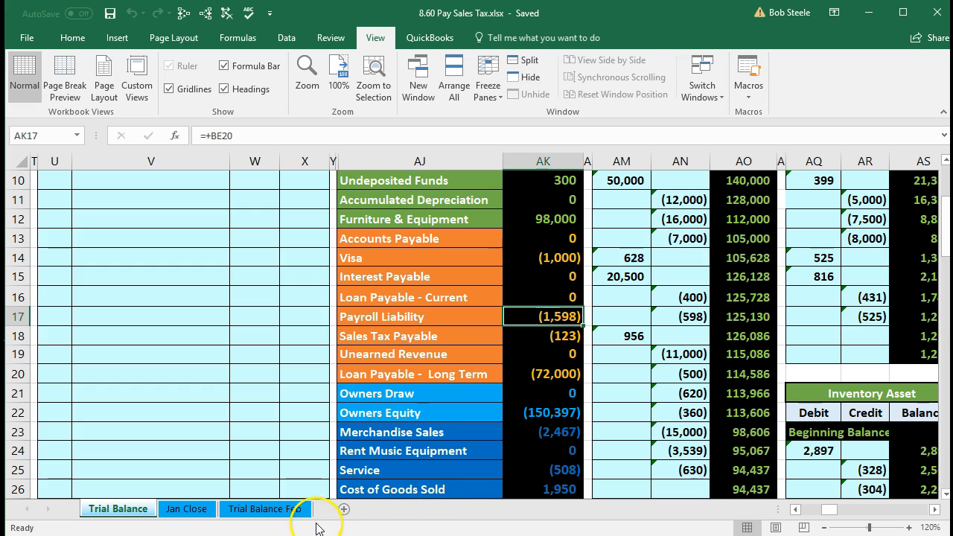
pyautogui.click(297, 514)
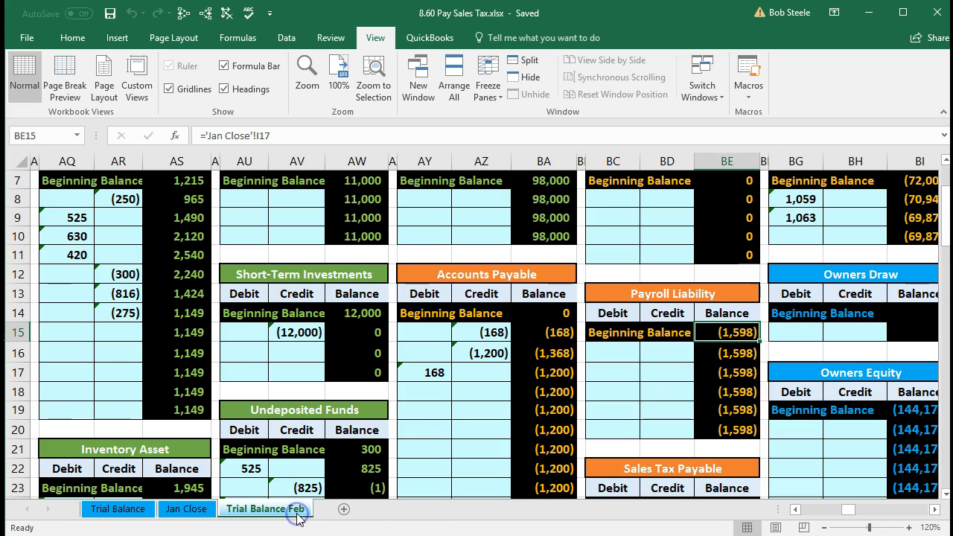
# Go back to the general journal area and examine the Checking line of the February trial balance
pyautogui.click(310, 408)
pyautogui.press('Left')
pyautogui.press('Left')
pyautogui.press('Left')
pyautogui.press('Left')
pyautogui.press('Left')
pyautogui.press('Left')
pyautogui.press('Left')
pyautogui.press('Left')
pyautogui.press('Left')
pyautogui.press('Left')
pyautogui.press('Left')
pyautogui.press('Left')
pyautogui.press('Left')
pyautogui.press('Left')
pyautogui.press('Left')
pyautogui.press('Left')
pyautogui.press('Left')
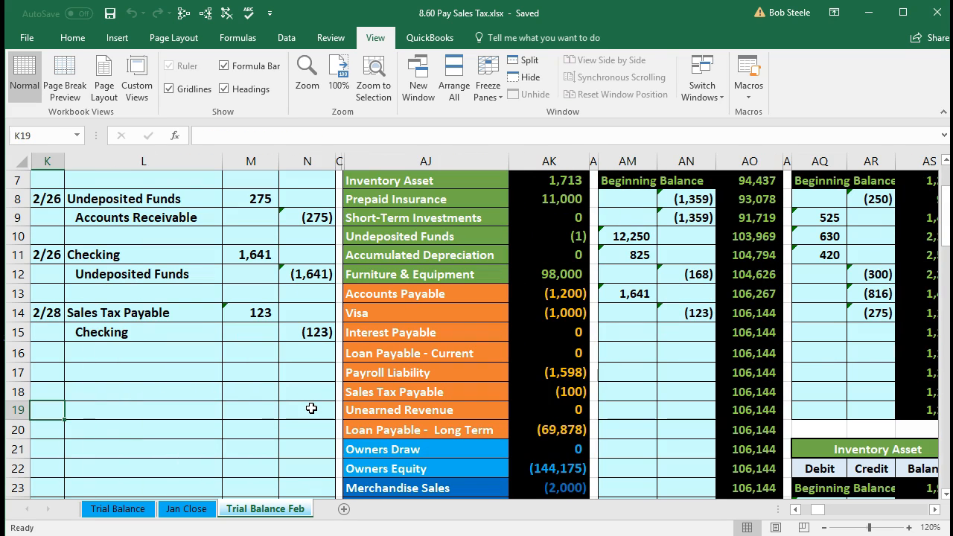
pyautogui.scroll(2, 311, 408)
pyautogui.click(445, 289)
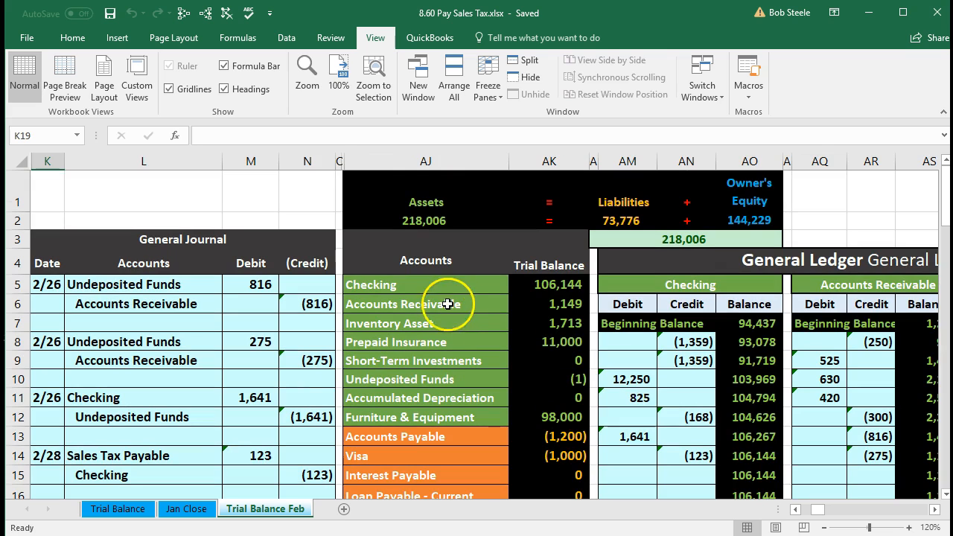
pyautogui.moveTo(445, 292); pyautogui.dragTo(538, 285)
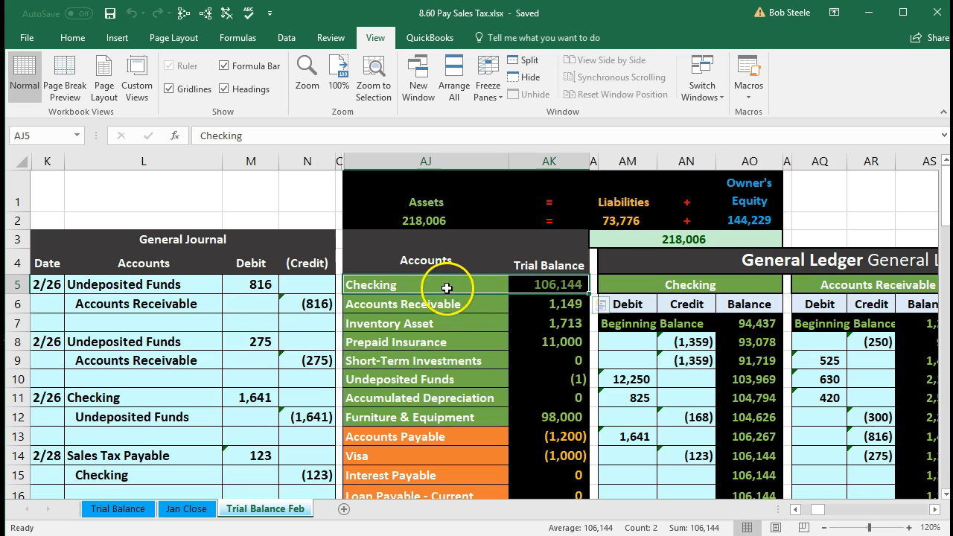
# Copy the Checking account name from the trial balance and enter the date 2/28 in K17 of the general journal
pyautogui.click(444, 284)
pyautogui.rightClick(442, 281)
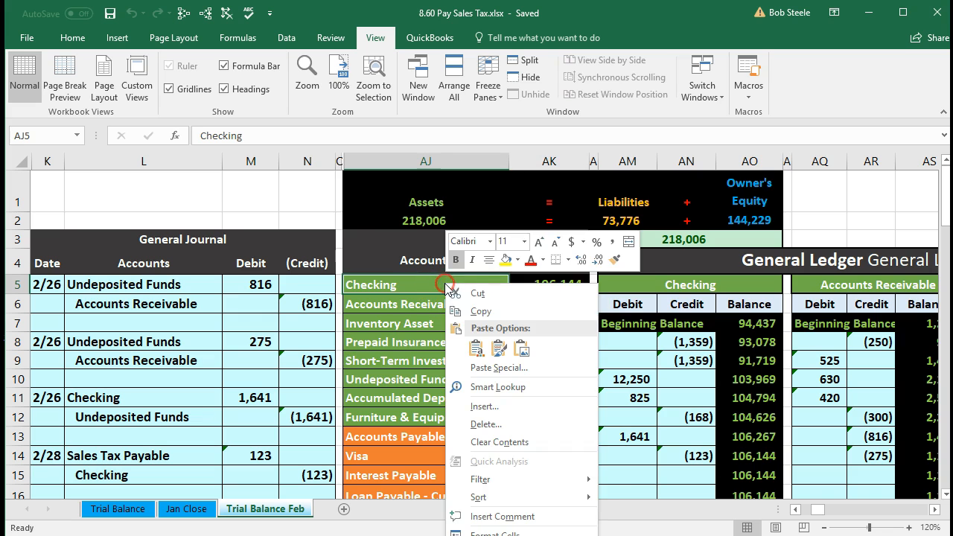
pyautogui.click(460, 310)
pyautogui.scroll(-1, 382, 354)
pyautogui.scroll(-1, 382, 354)
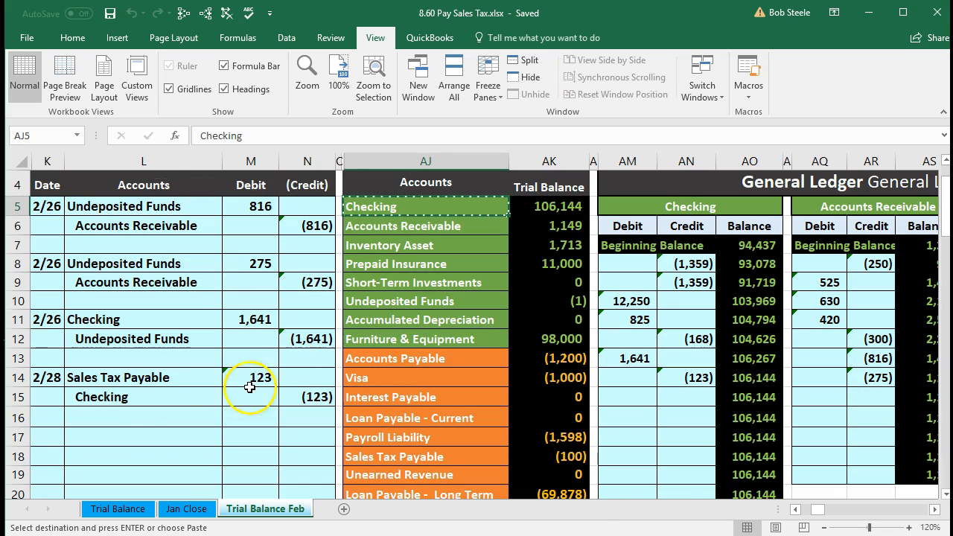
pyautogui.click(47, 437)
pyautogui.write('2/28')
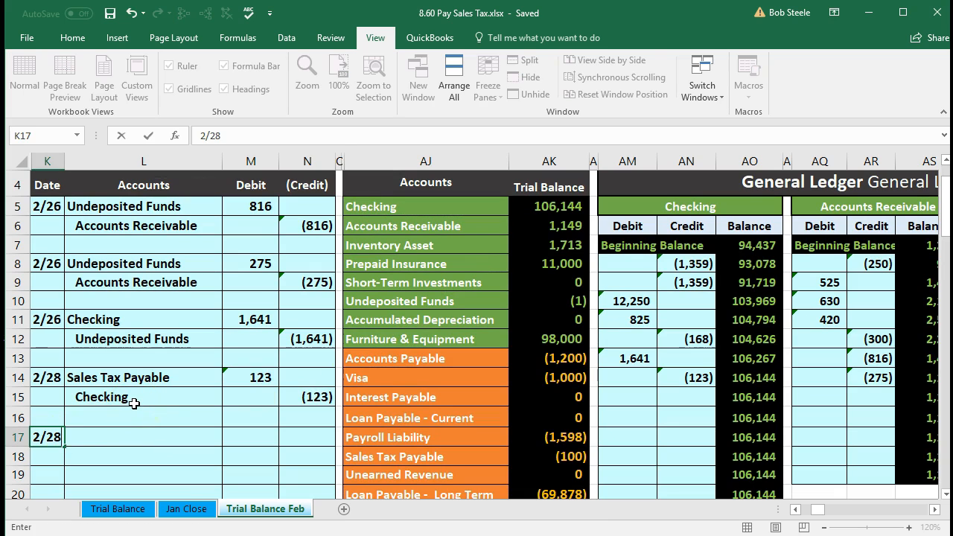
pyautogui.press('Return')
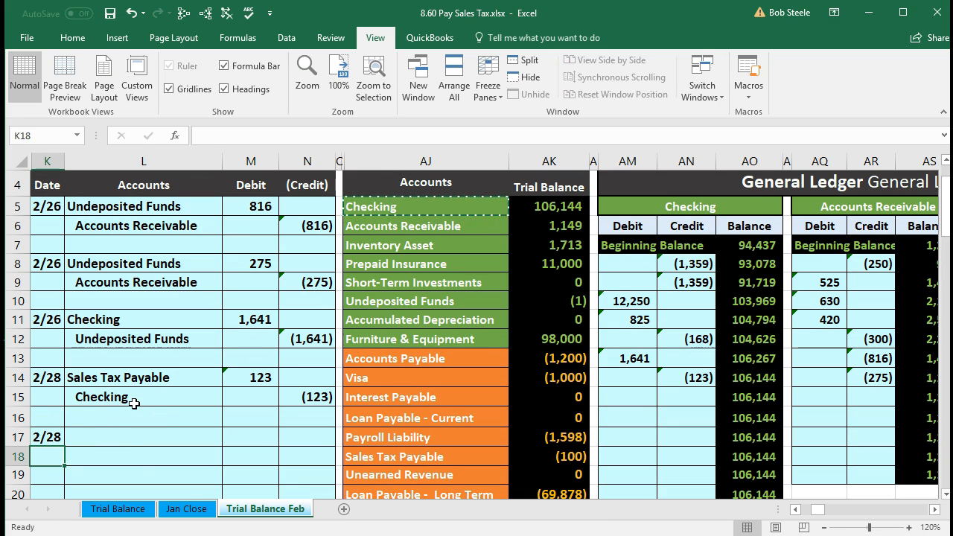
# Paste the copied Checking account name into L18 as values only and indent it one level
pyautogui.click(106, 455)
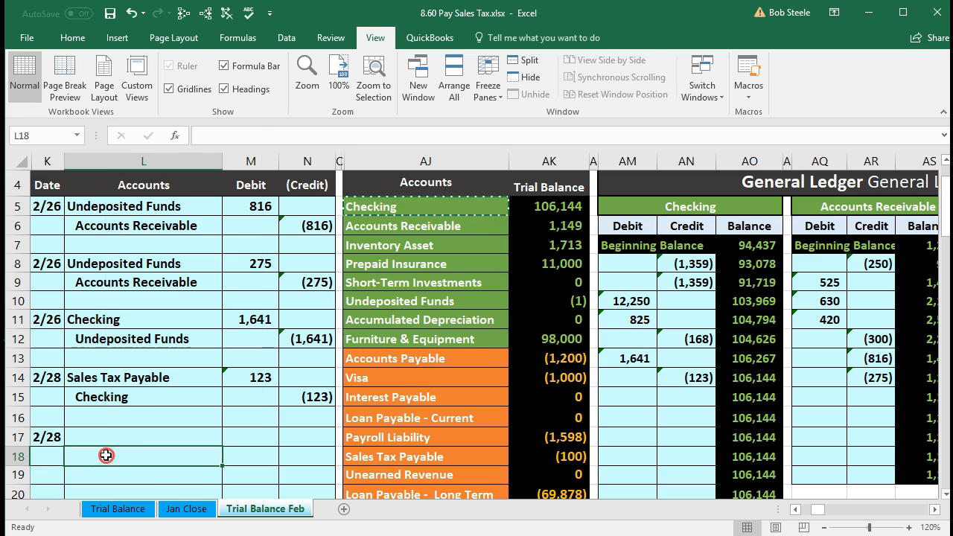
pyautogui.rightClick(105, 455)
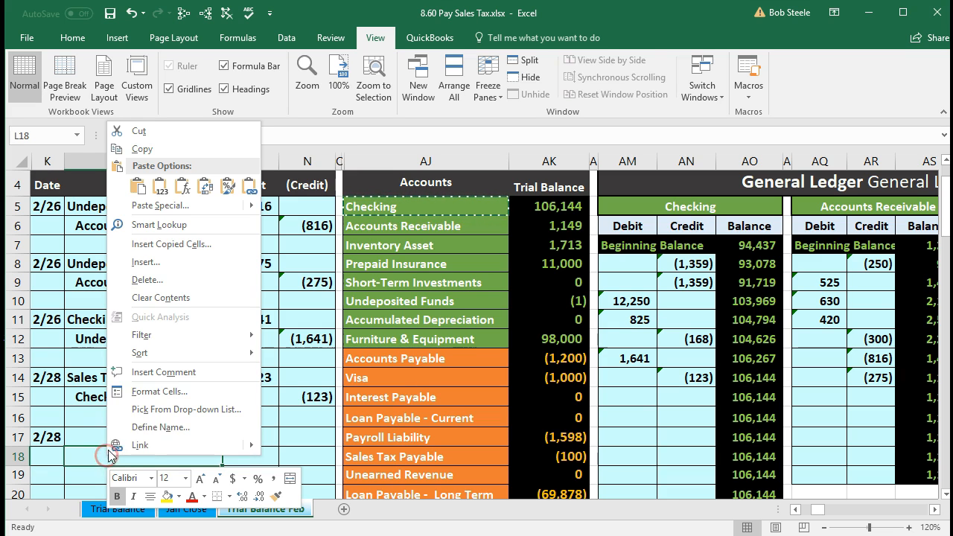
pyautogui.click(165, 191)
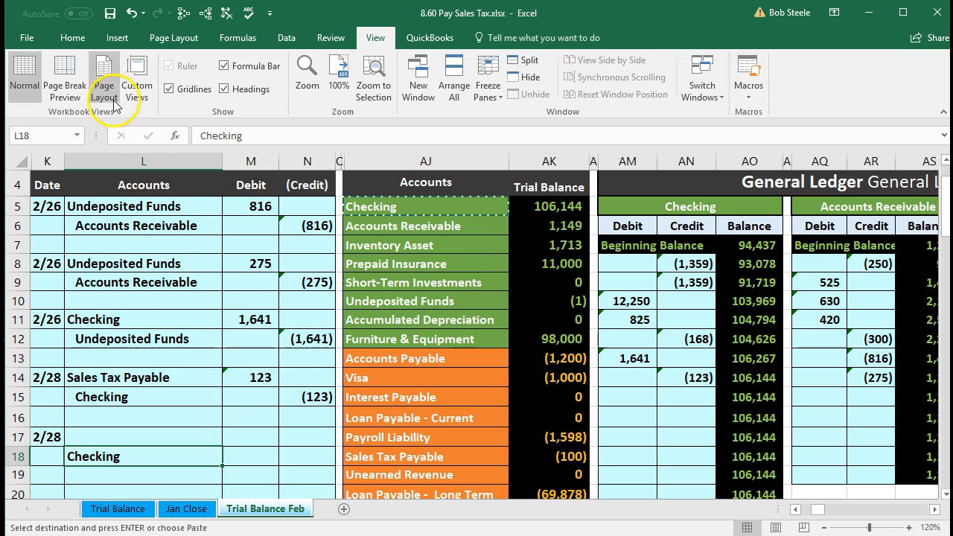
pyautogui.click(73, 37)
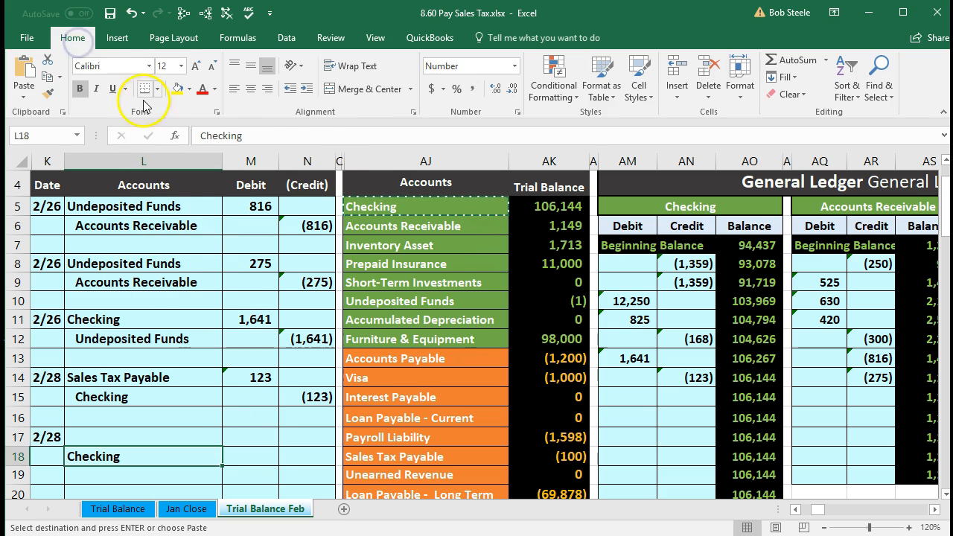
pyautogui.click(307, 89)
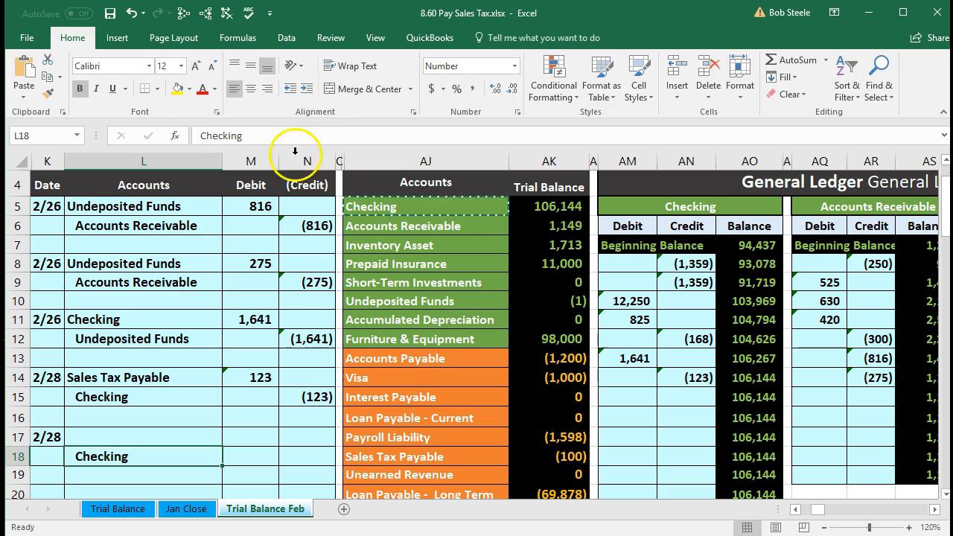
# Enter a credit of -1598 for Checking in N18
pyautogui.click(291, 449)
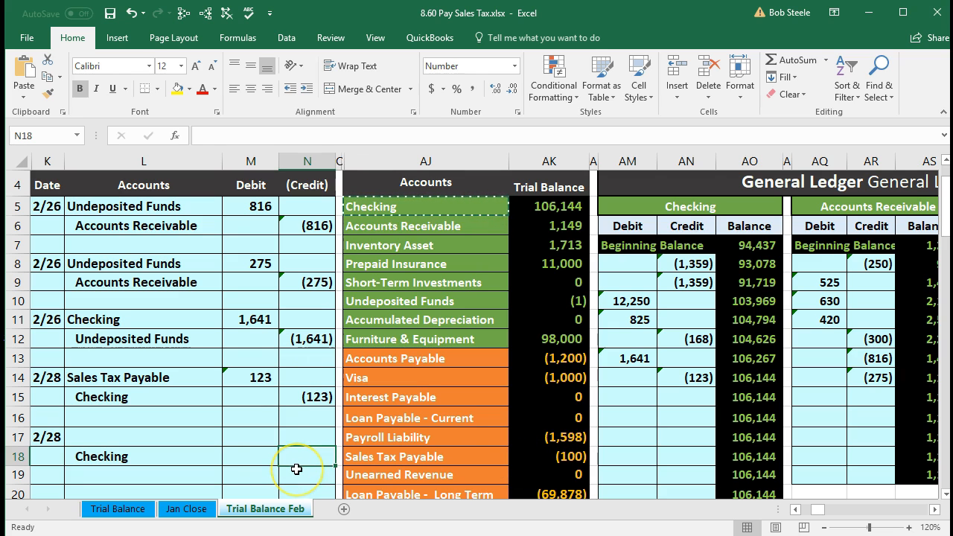
pyautogui.write('-1598')
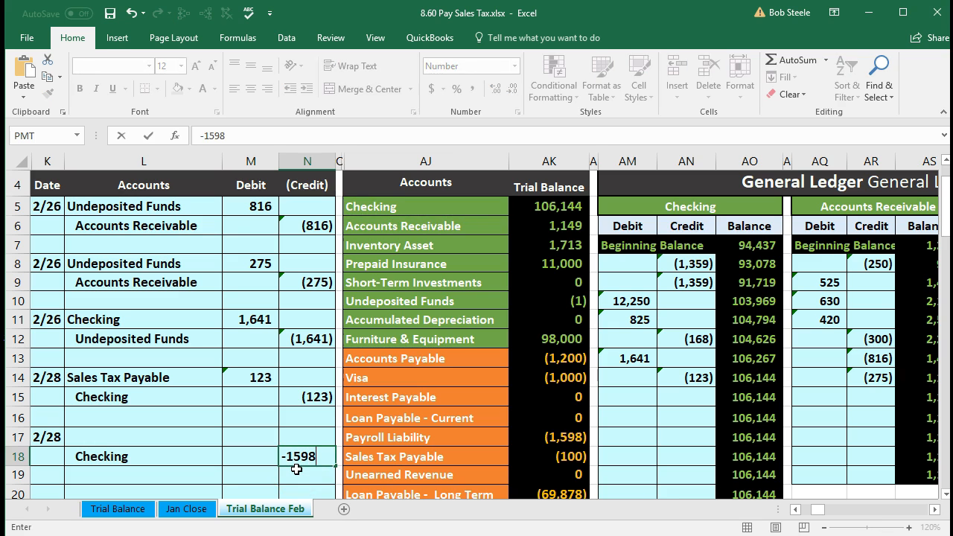
pyautogui.press('Return')
# Enter the formula -N18 in M17 as the debit amount of the 2/28 entry
pyautogui.click(253, 439)
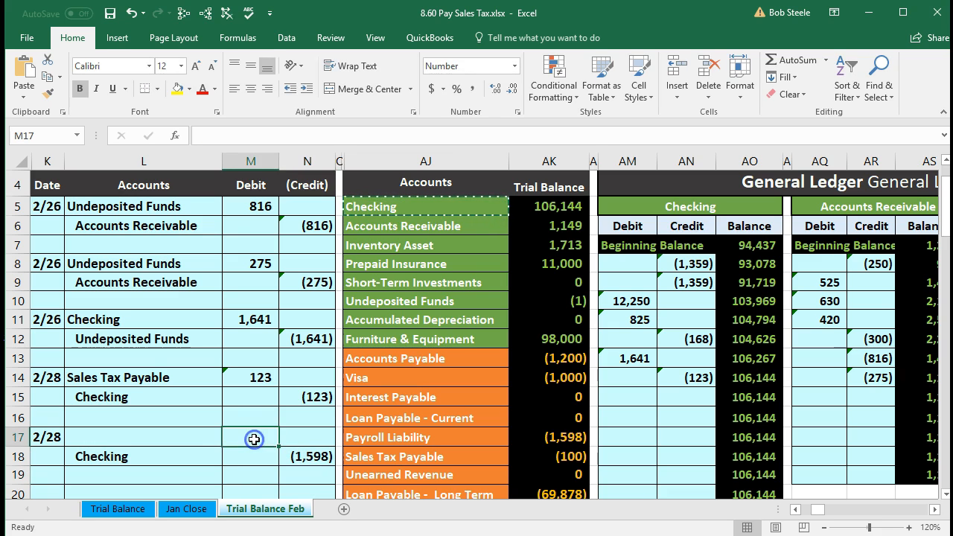
pyautogui.write('-')
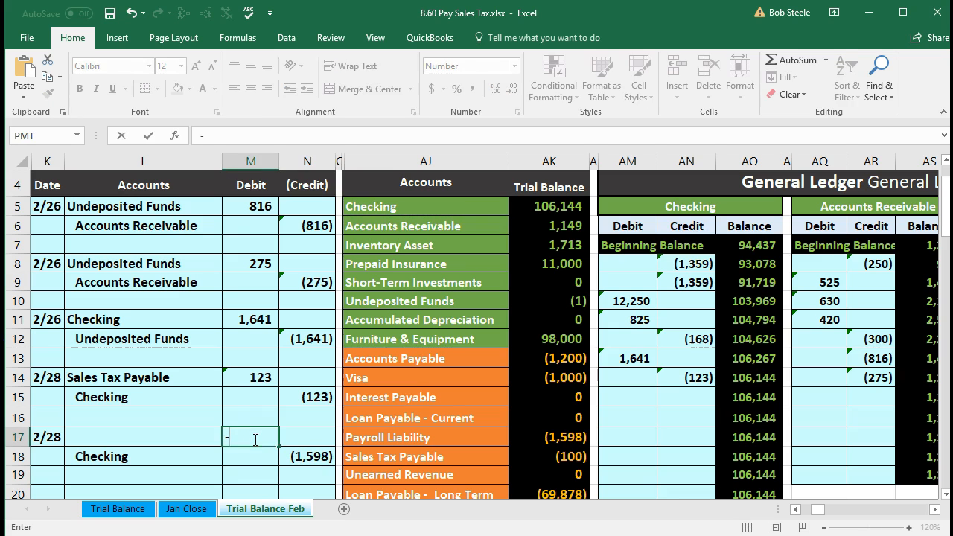
pyautogui.press('Down')
pyautogui.press('Right')
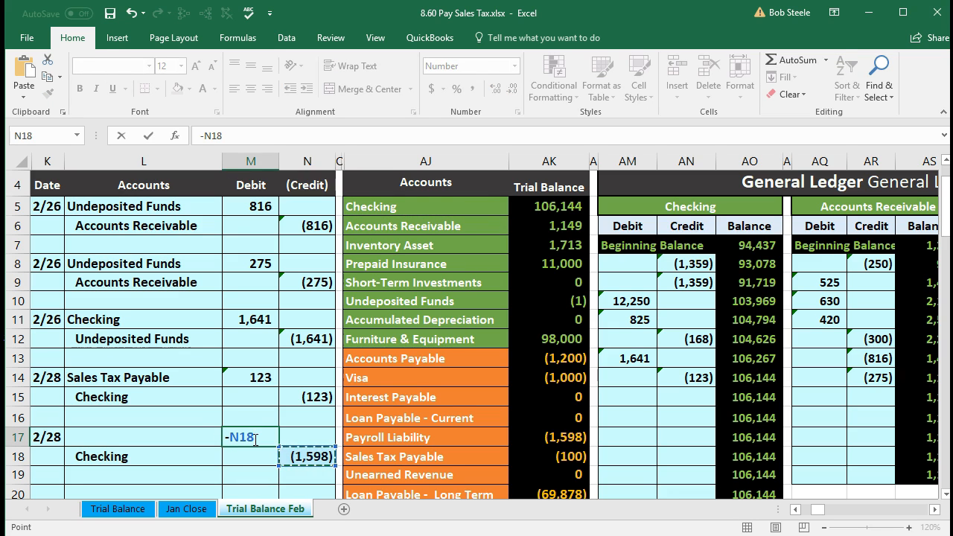
pyautogui.press('Return')
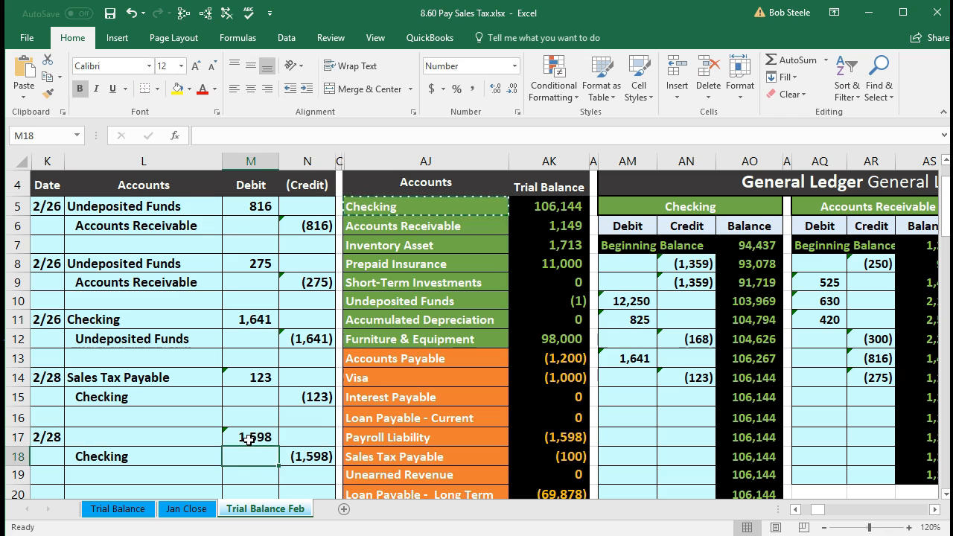
# Copy the Payroll Liability account name from the trial balance into L17 as values only, then select the journal entry L17:N18
pyautogui.click(178, 440)
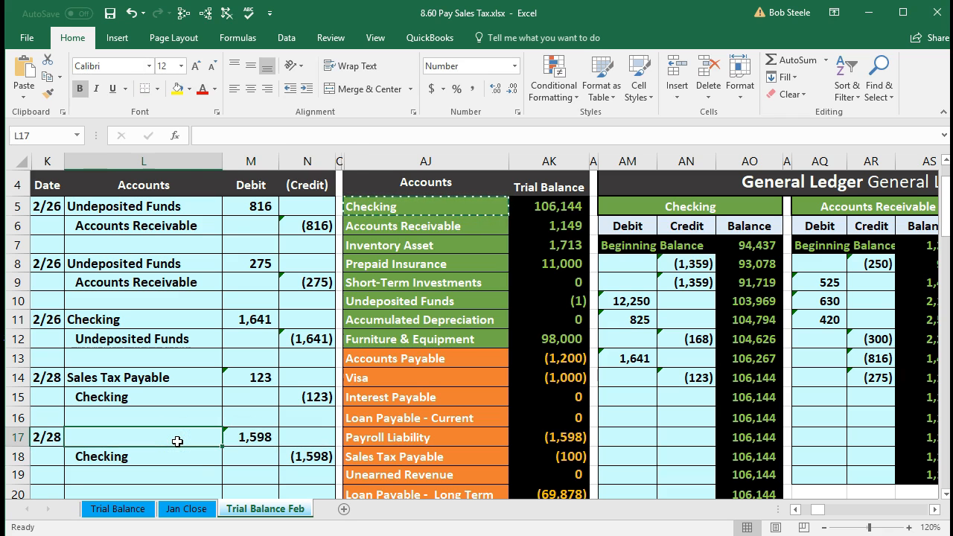
pyautogui.scroll(-1, 178, 441)
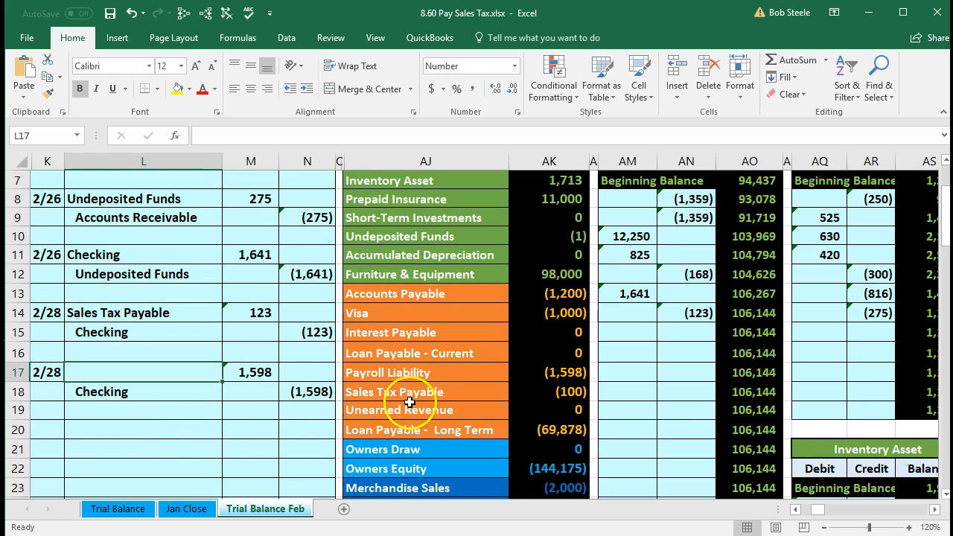
pyautogui.click(425, 370)
pyautogui.click(541, 372)
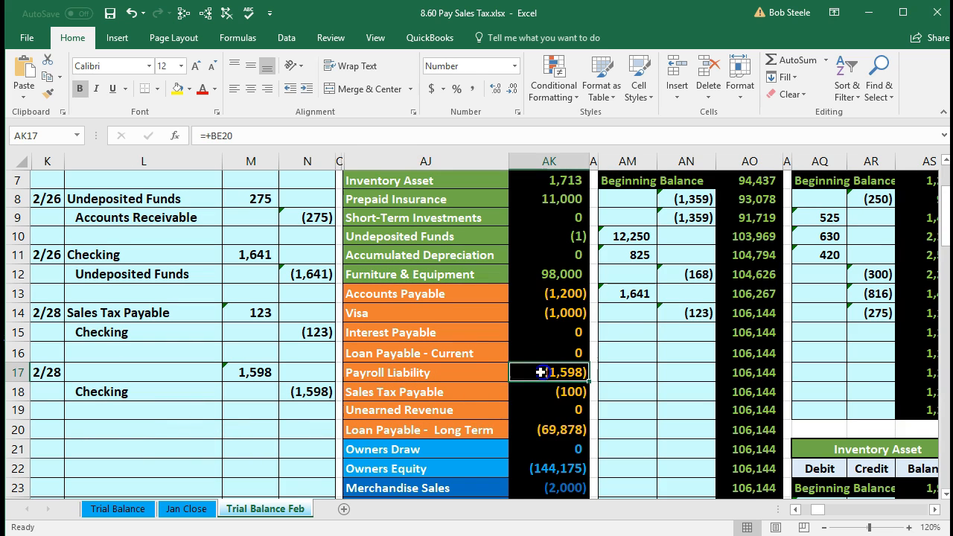
pyautogui.click(475, 370)
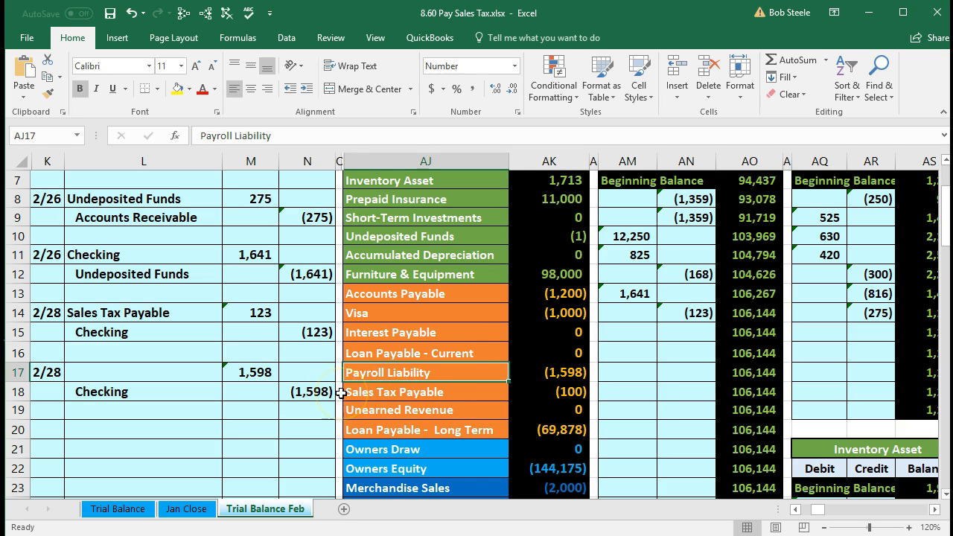
pyautogui.rightClick(481, 372)
pyautogui.click(526, 72)
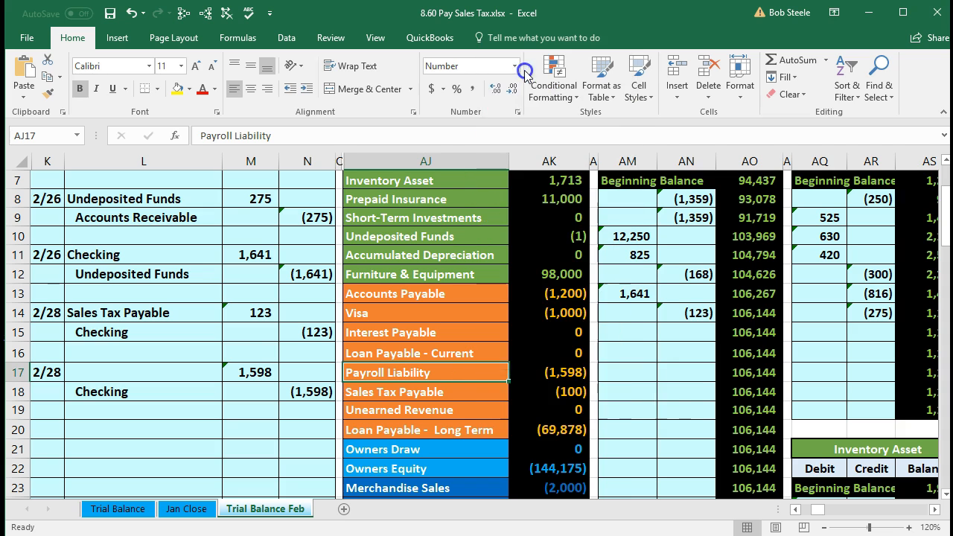
pyautogui.click(148, 372)
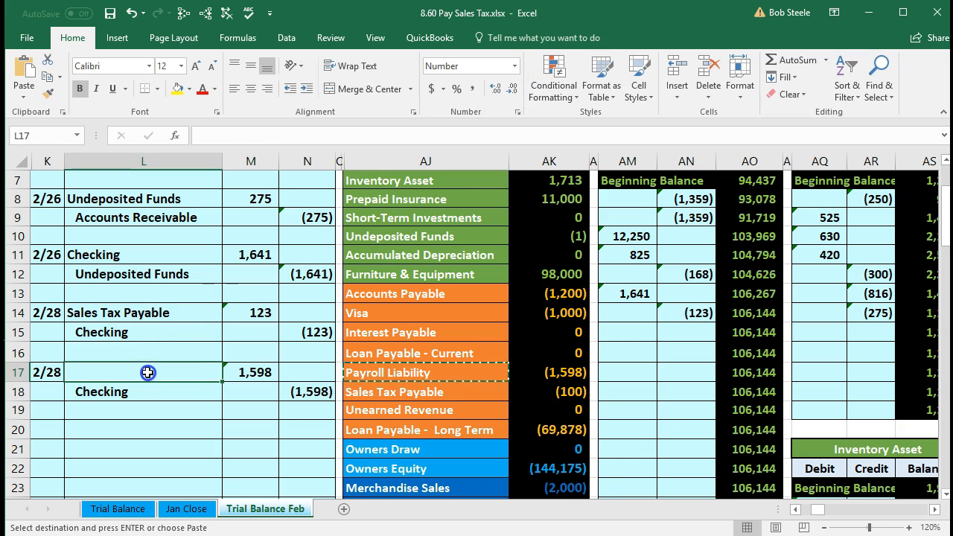
pyautogui.rightClick(147, 373)
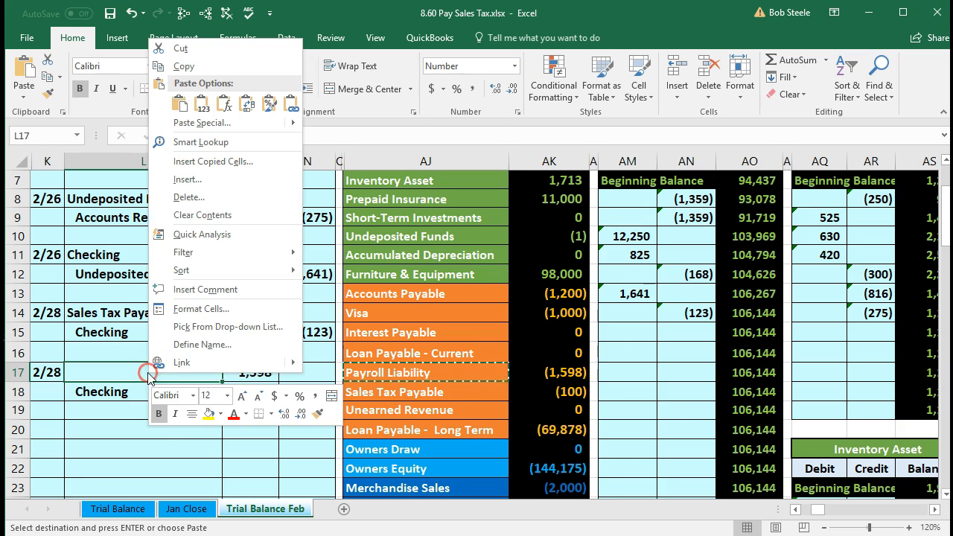
pyautogui.click(203, 106)
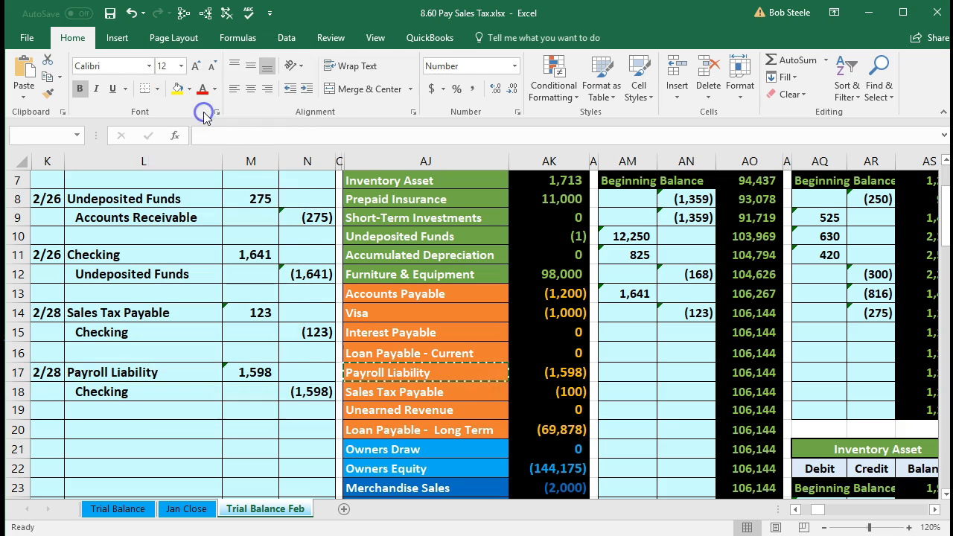
pyautogui.moveTo(109, 373); pyautogui.dragTo(319, 389)
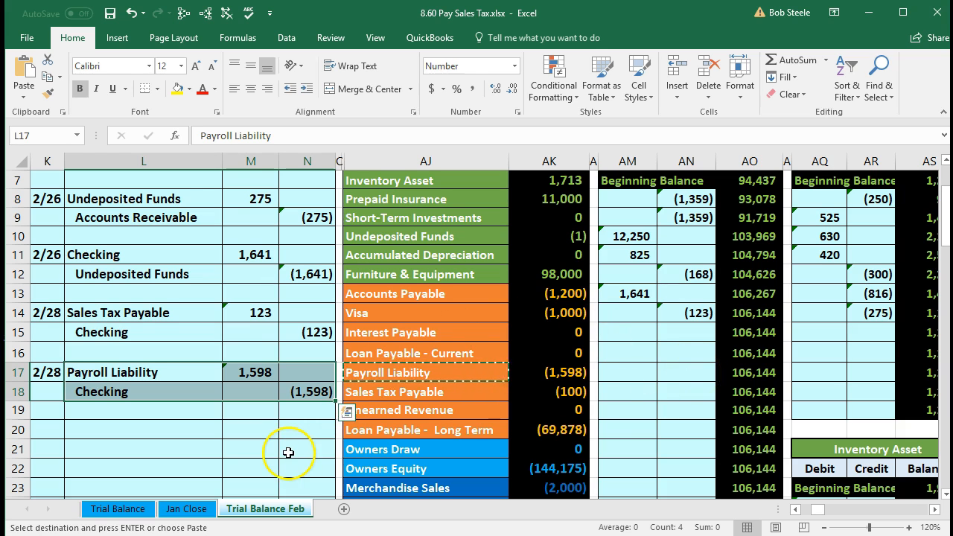
# Freeze the panes at cell AJ1 so the general journal columns stay in view beside the ledger
pyautogui.scroll(1, 277, 452)
pyautogui.moveTo(172, 431); pyautogui.dragTo(237, 430)
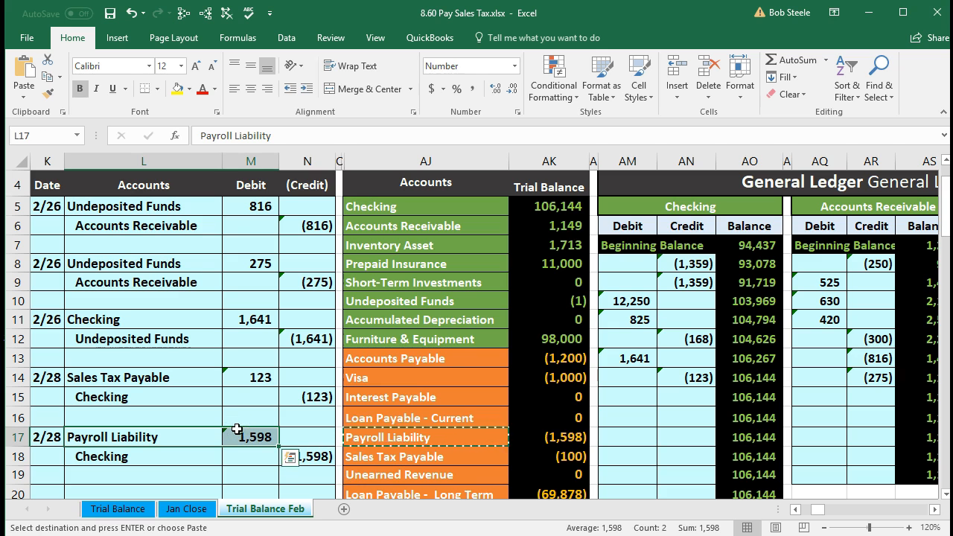
pyautogui.scroll(1, 238, 431)
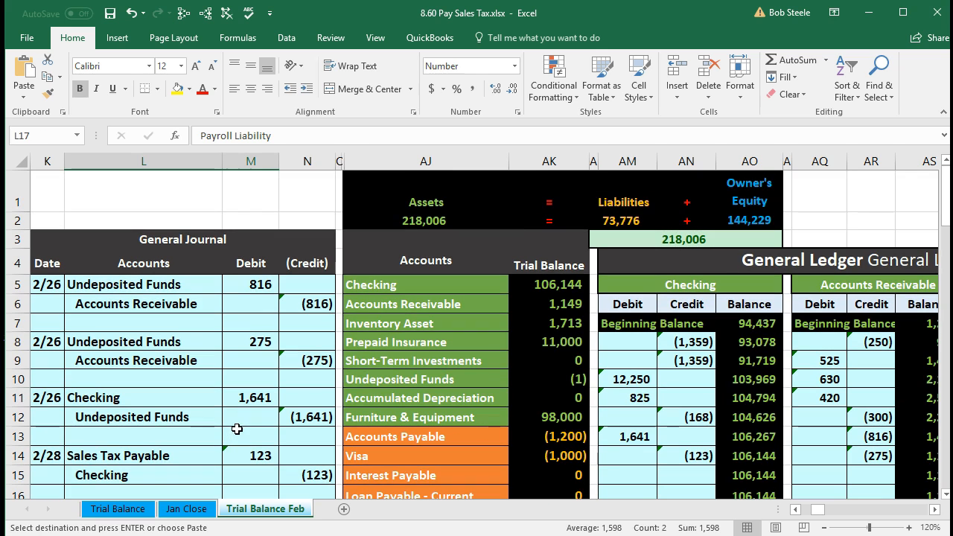
pyautogui.click(376, 199)
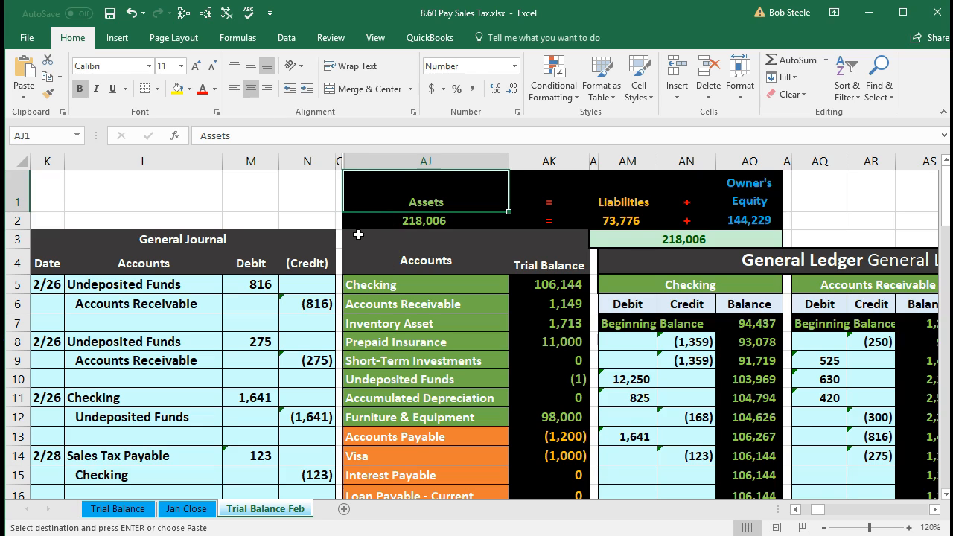
pyautogui.click(379, 185)
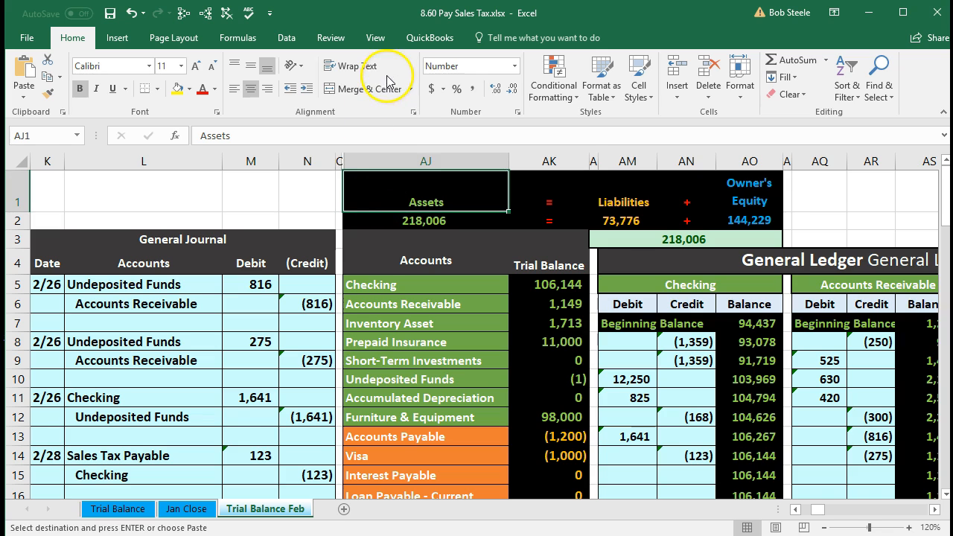
pyautogui.click(378, 41)
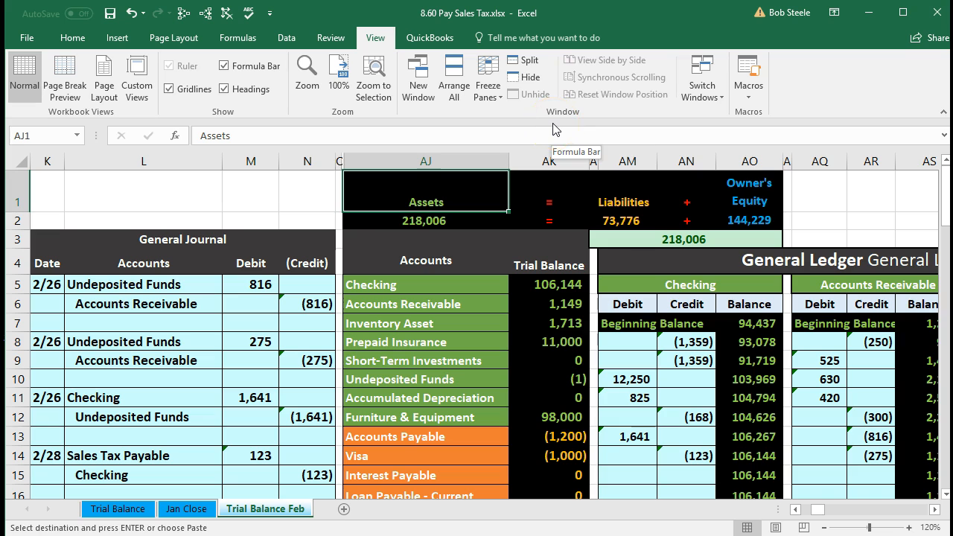
pyautogui.click(480, 96)
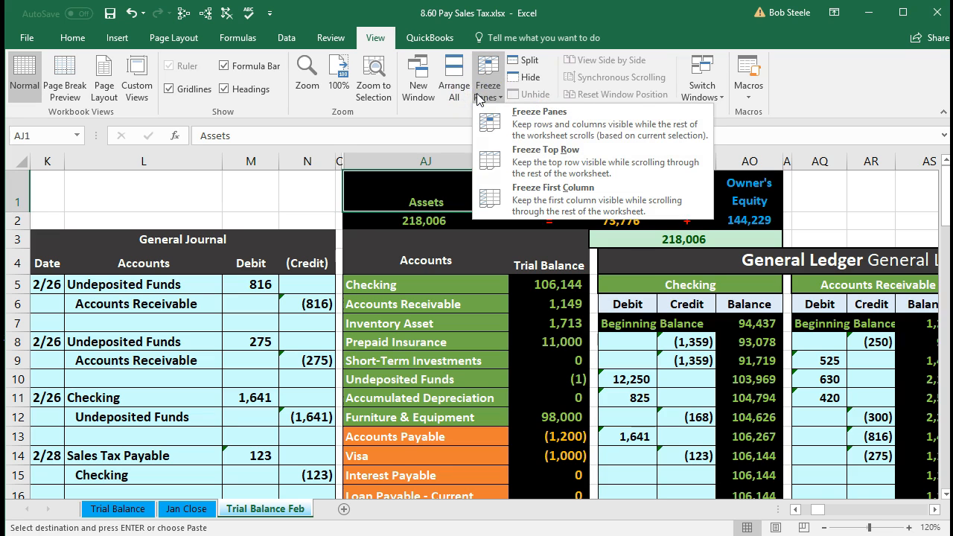
pyautogui.click(595, 128)
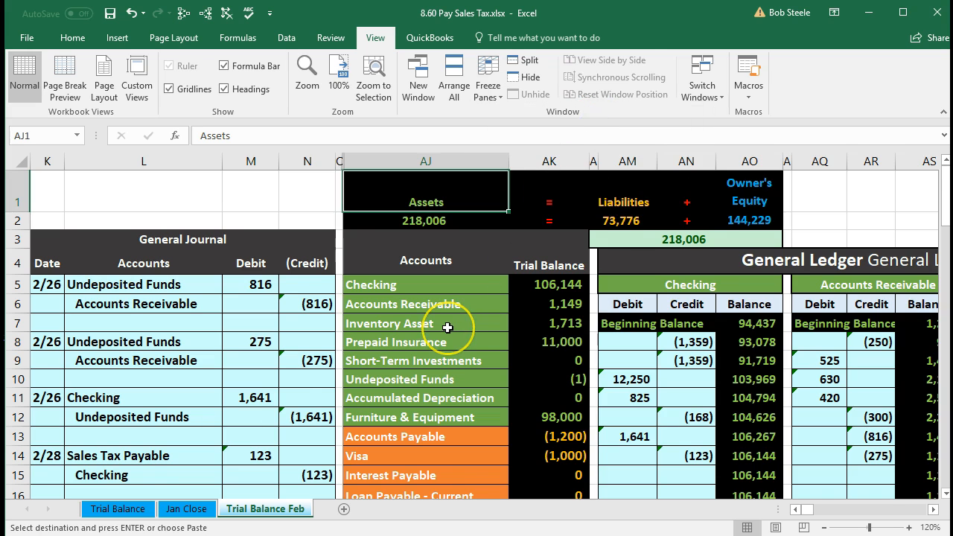
# Post the 2/28 Payroll Liability debit to the Payroll Liability ledger by entering the formula =M17 in BC16
pyautogui.scroll(-2, 447, 313)
pyautogui.scroll(-1, 447, 328)
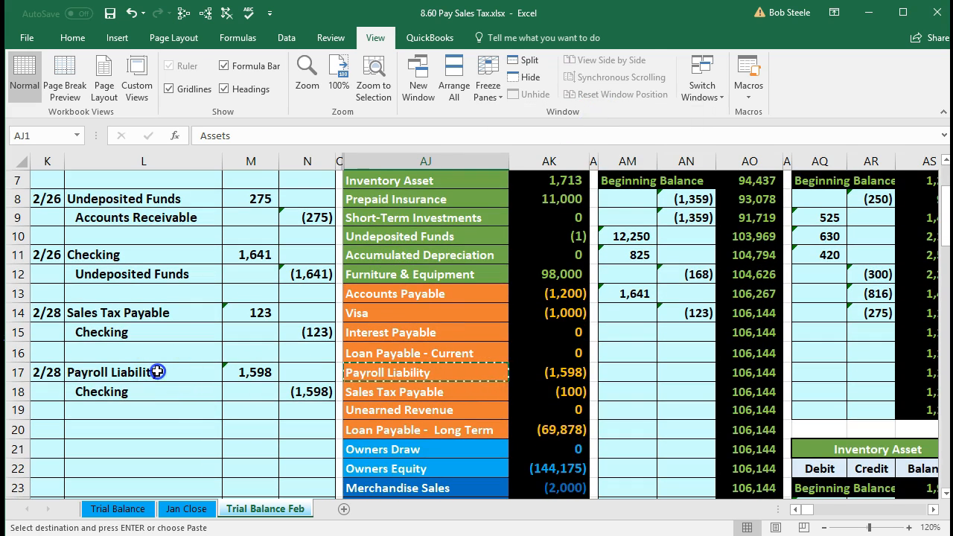
pyautogui.click(203, 369)
pyautogui.moveTo(203, 369); pyautogui.dragTo(245, 370)
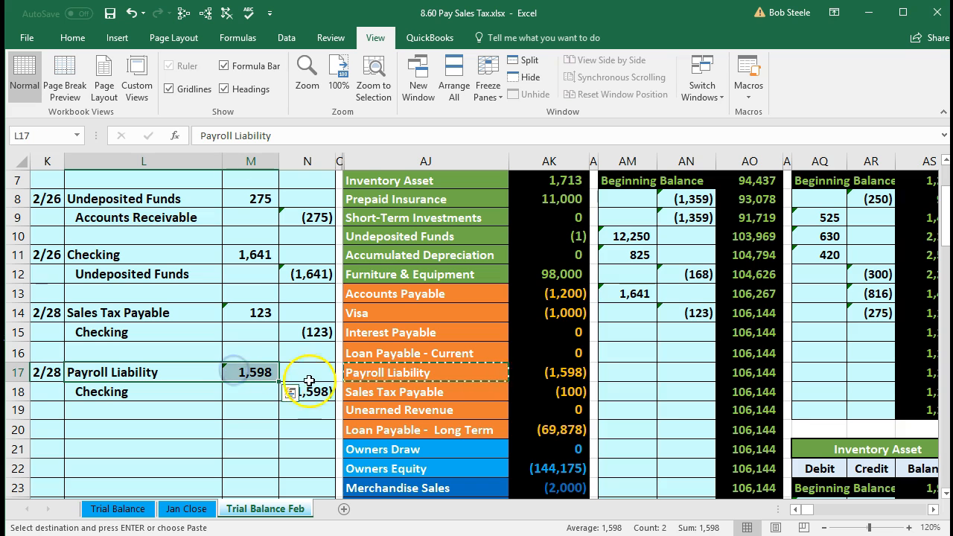
pyautogui.moveTo(367, 373); pyautogui.dragTo(519, 375)
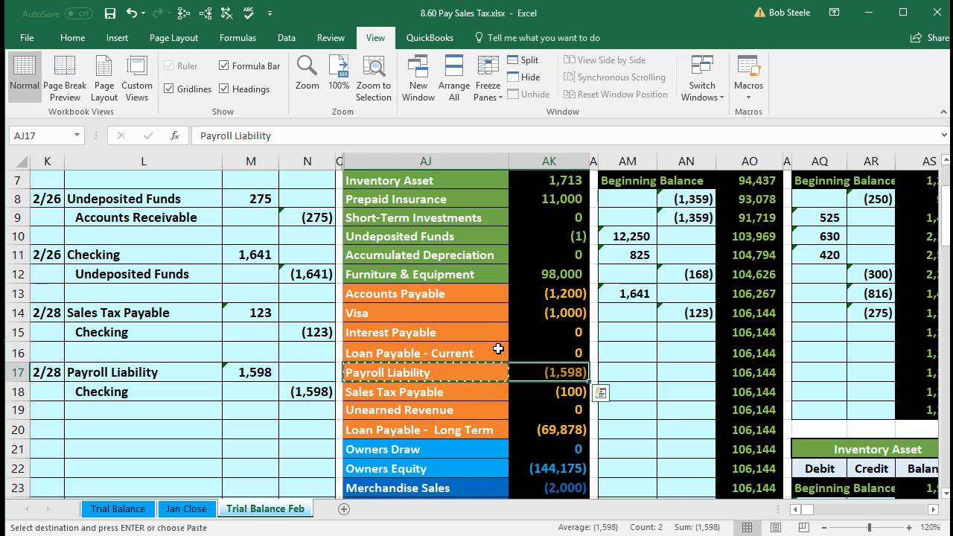
pyautogui.press('Right')
pyautogui.press('Right')
pyautogui.press('Right')
pyautogui.press('Right')
pyautogui.press('Right')
pyautogui.press('Right')
pyautogui.press('Right')
pyautogui.press('Right')
pyautogui.press('Right')
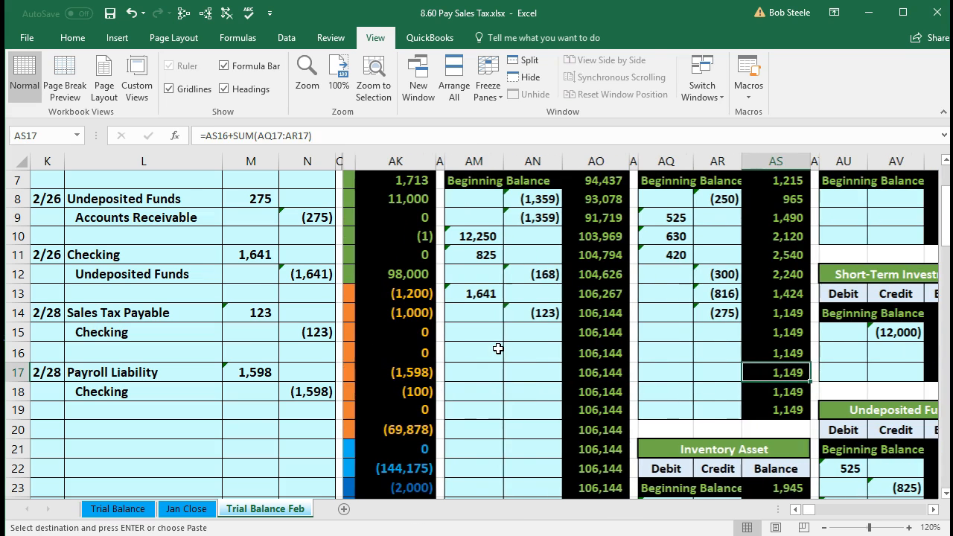
pyautogui.press('Right')
pyautogui.press('Right')
pyautogui.press('Right')
pyautogui.press('Right')
pyautogui.press('Right')
pyautogui.press('Right')
pyautogui.press('Right')
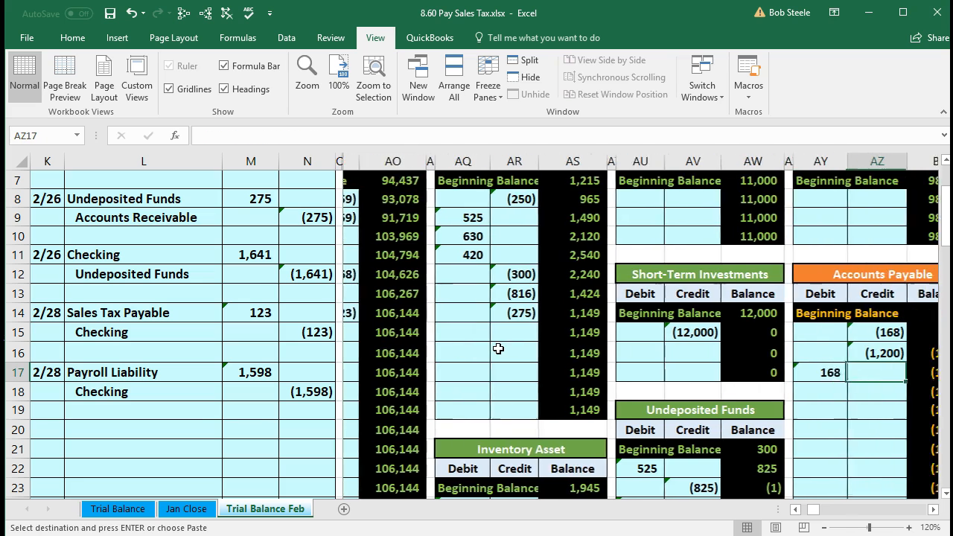
pyautogui.press('Right')
pyautogui.press('Right')
pyautogui.press('Right')
pyautogui.press('Right')
pyautogui.press('Right')
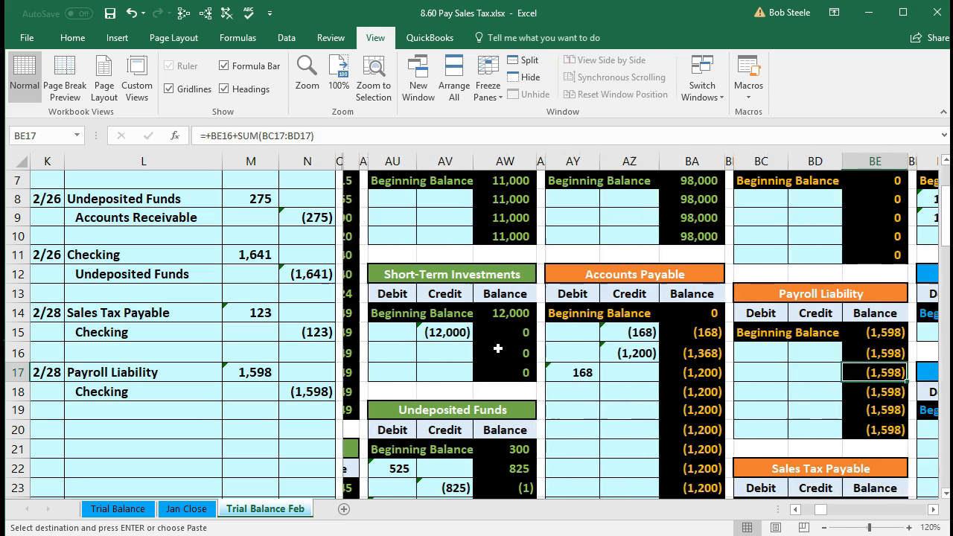
pyautogui.press('Right')
pyautogui.press('Right')
pyautogui.press('Right')
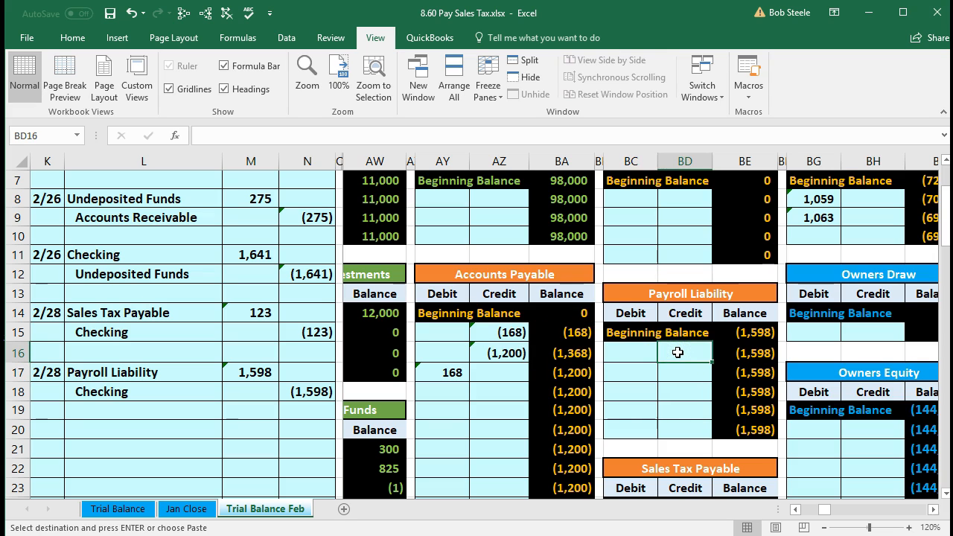
pyautogui.press('Right')
pyautogui.press('Right')
pyautogui.press('Right')
pyautogui.press('Right')
pyautogui.press('Right')
pyautogui.press('Right')
pyautogui.press('Right')
pyautogui.press('Right')
pyautogui.press('Right')
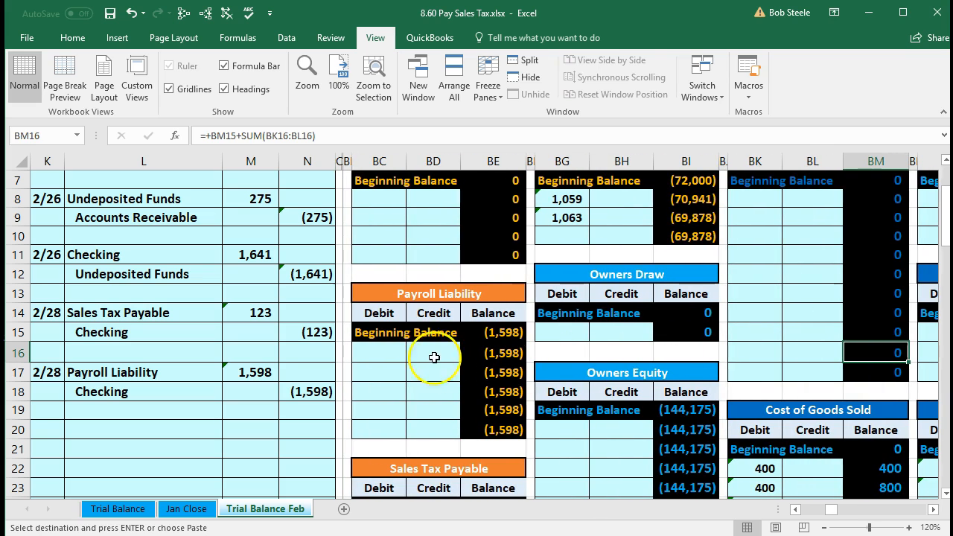
pyautogui.click(431, 355)
pyautogui.click(385, 352)
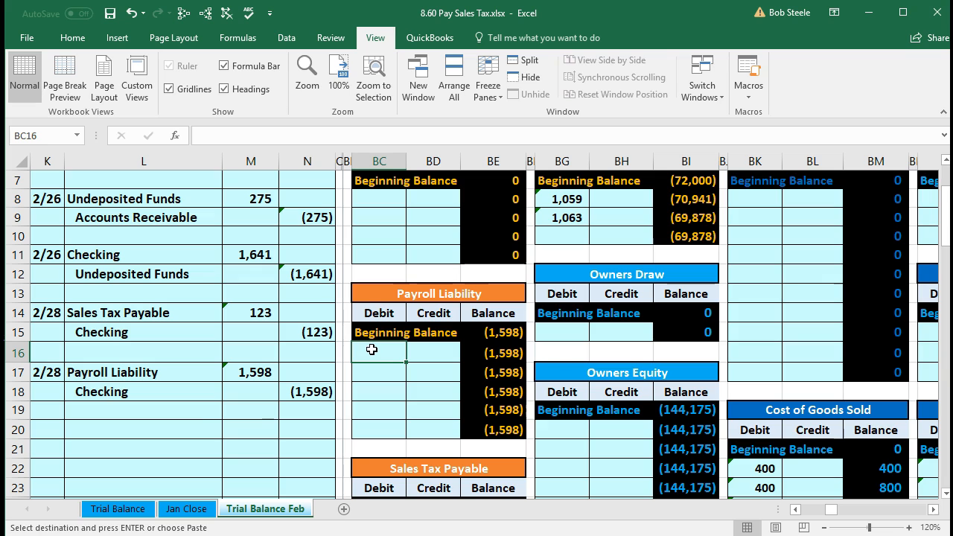
pyautogui.write('=')
pyautogui.click(251, 373)
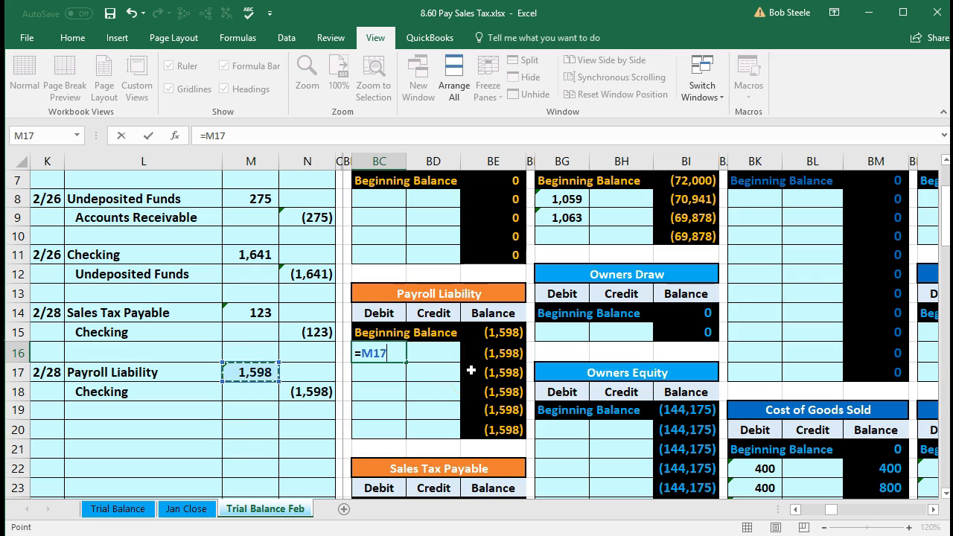
pyautogui.press('Return')
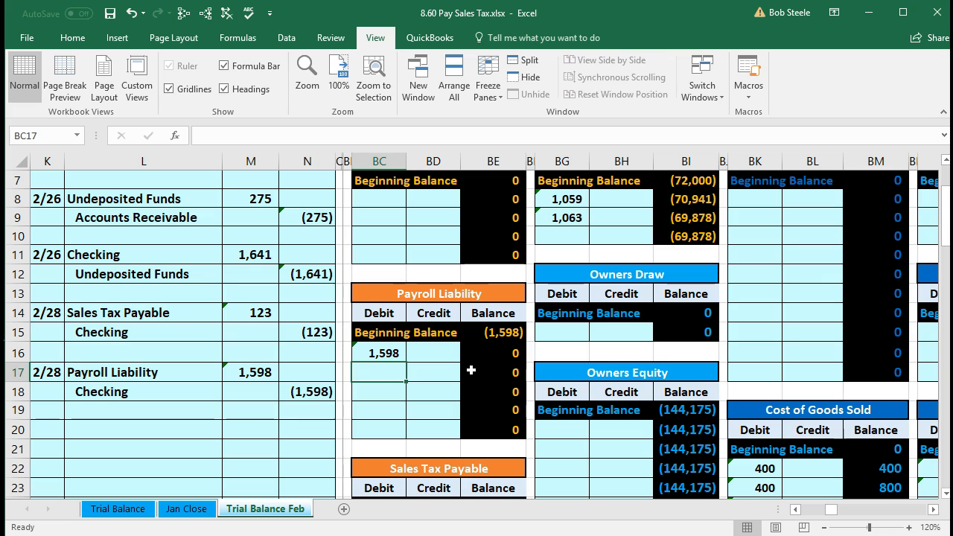
# Check the Payroll Liability balance in its ledger account and in its trial balance row at AK17
pyautogui.press('Right')
pyautogui.press('Right')
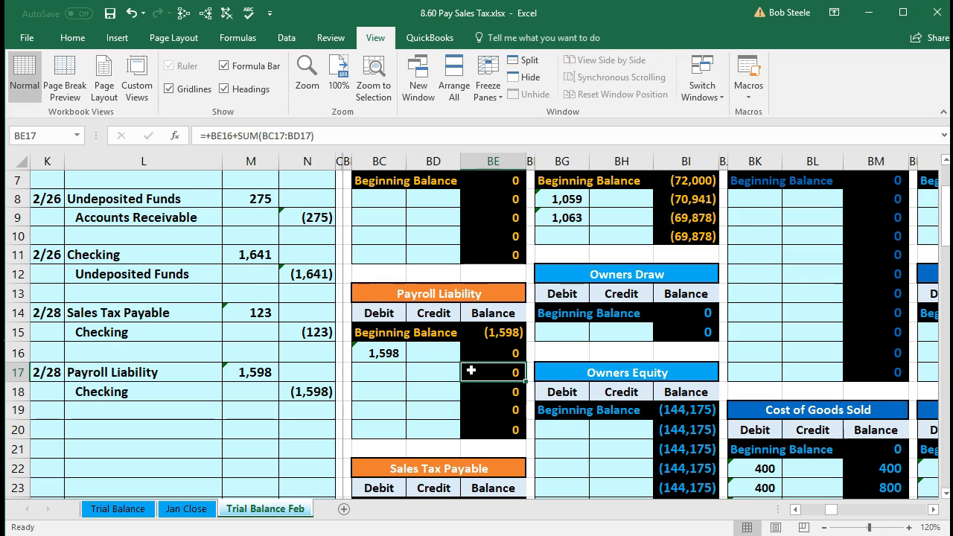
pyautogui.press('Left')
pyautogui.press('Left')
pyautogui.press('Left')
pyautogui.press('Left')
pyautogui.press('Left')
pyautogui.press('Left')
pyautogui.press('Left')
pyautogui.press('Left')
pyautogui.press('Left')
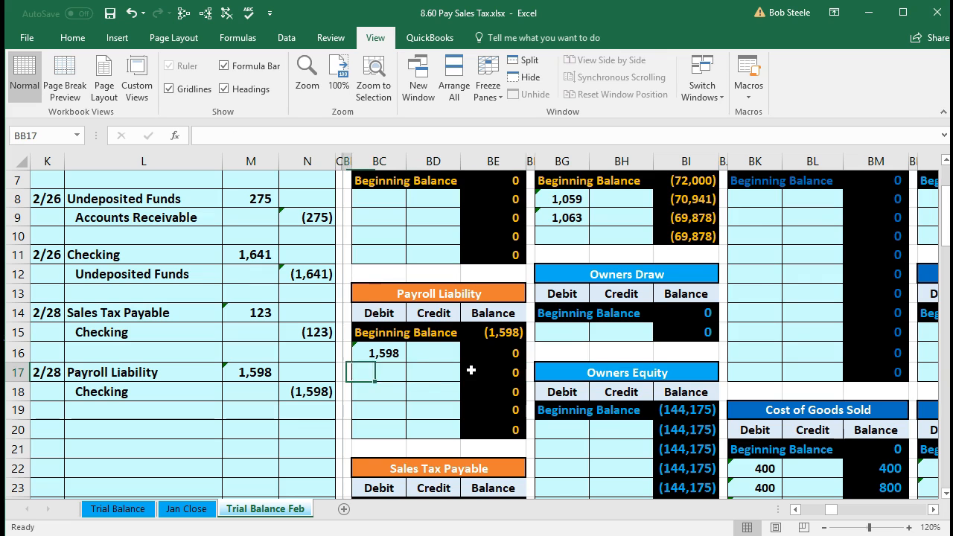
pyautogui.press('Left')
pyautogui.press('Left')
pyautogui.press('Left')
pyautogui.press('Left')
pyautogui.press('Left')
pyautogui.press('Left')
pyautogui.press('Left')
pyautogui.press('Left')
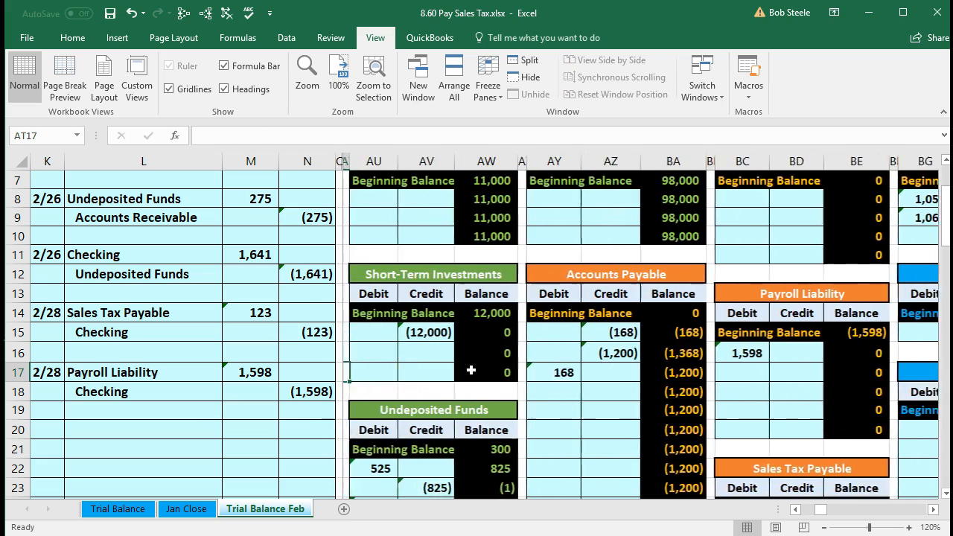
pyautogui.press('Left')
pyautogui.press('Left')
pyautogui.press('Left')
pyautogui.press('Left')
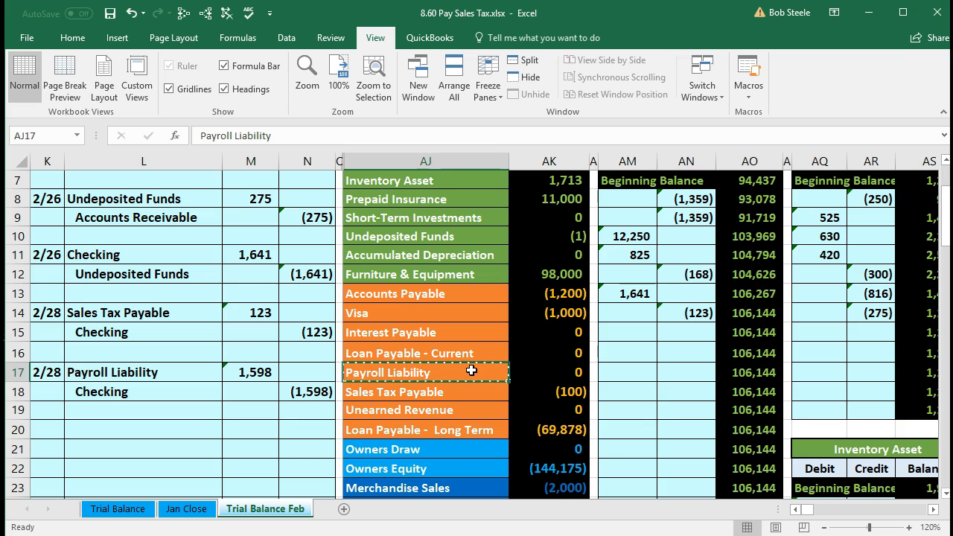
pyautogui.click(563, 373)
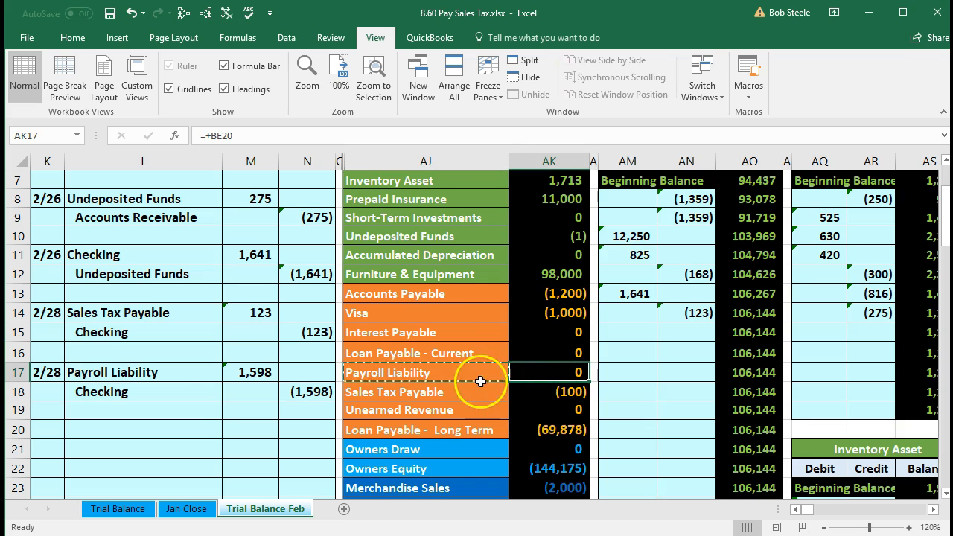
# Review the Checking line of the 2/28 entry and the trial balance's Total Debits - Total (credits) row
pyautogui.moveTo(198, 387); pyautogui.dragTo(296, 398)
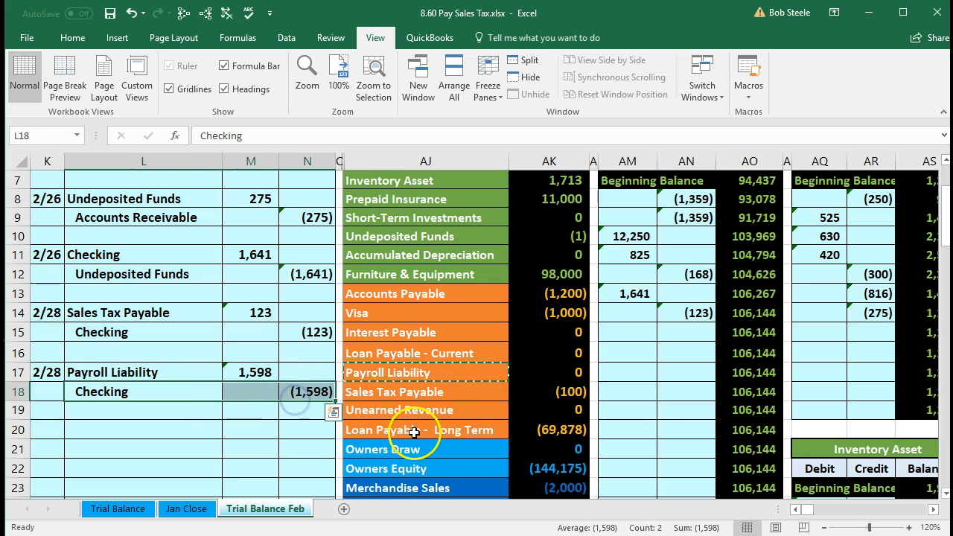
pyautogui.scroll(-5, 414, 432)
pyautogui.scroll(-1, 414, 426)
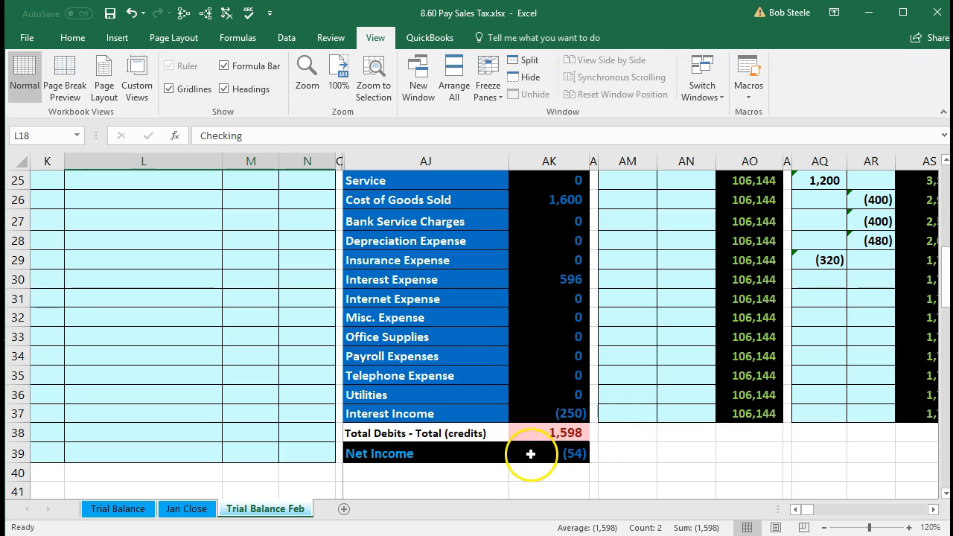
pyautogui.scroll(4, 454, 458)
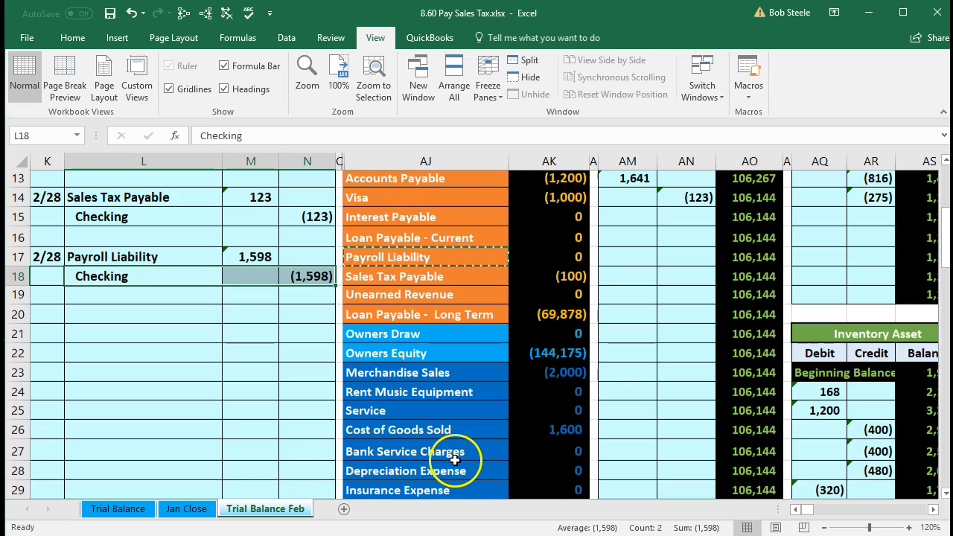
pyautogui.scroll(1, 453, 460)
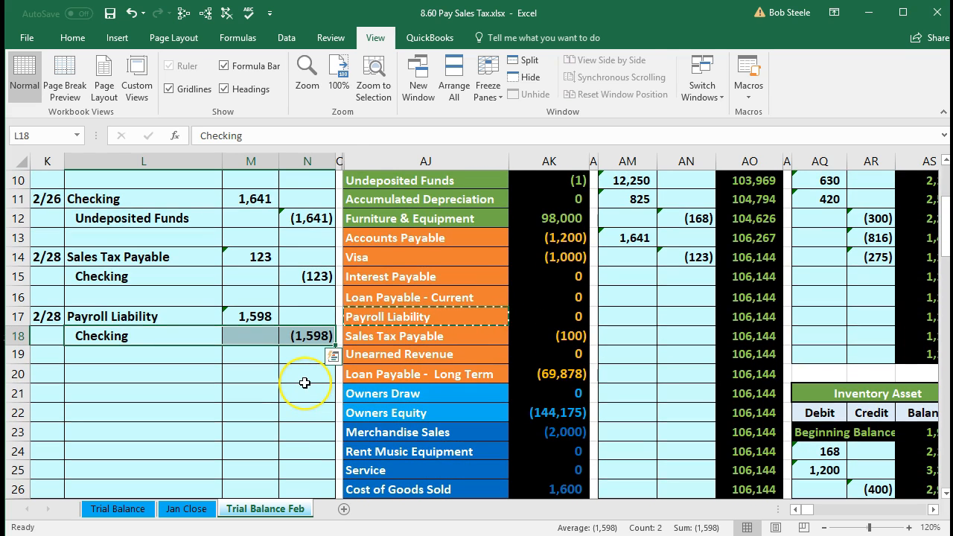
pyautogui.scroll(1, 264, 373)
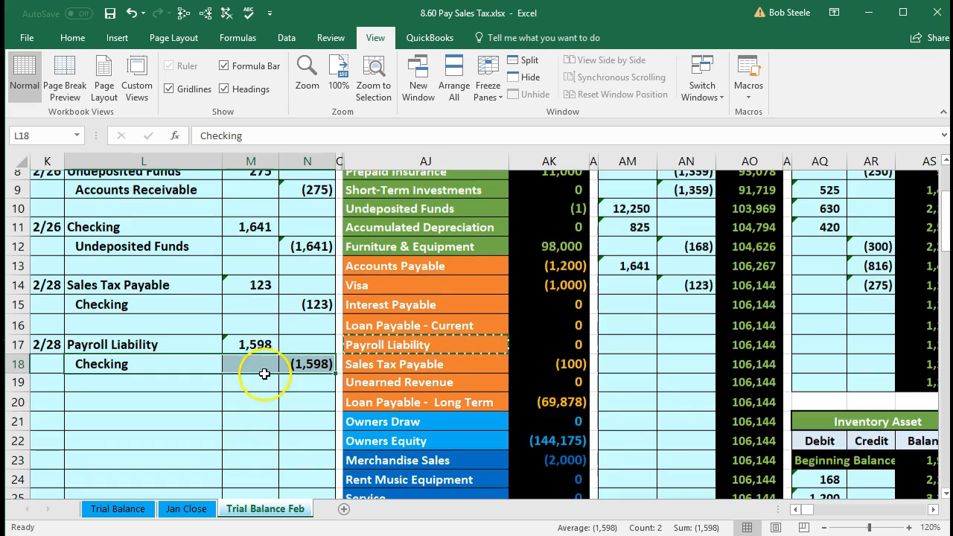
# Post the 2/28 Checking credit to the Checking ledger by entering the formula =N18 in AN15
pyautogui.scroll(2, 264, 374)
pyautogui.click(362, 207)
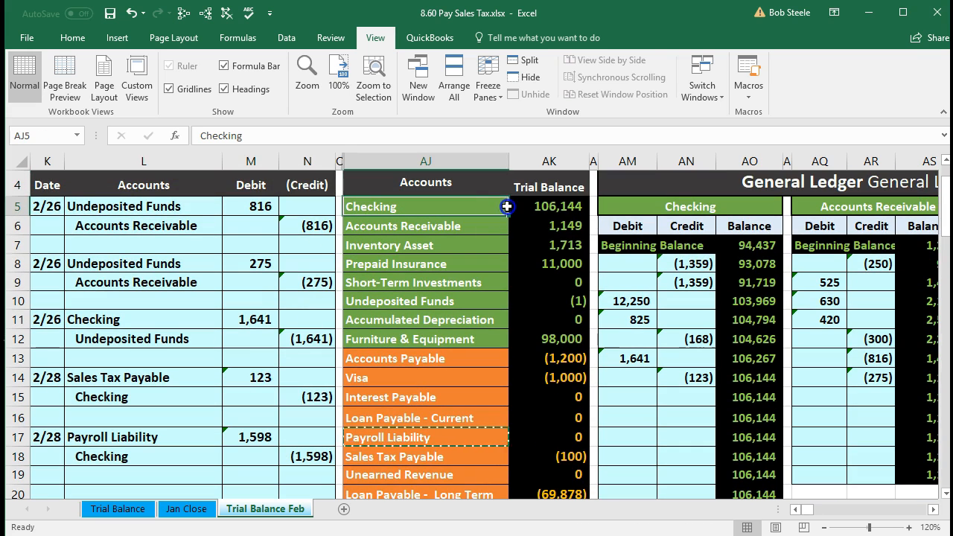
pyautogui.moveTo(507, 207); pyautogui.dragTo(523, 209)
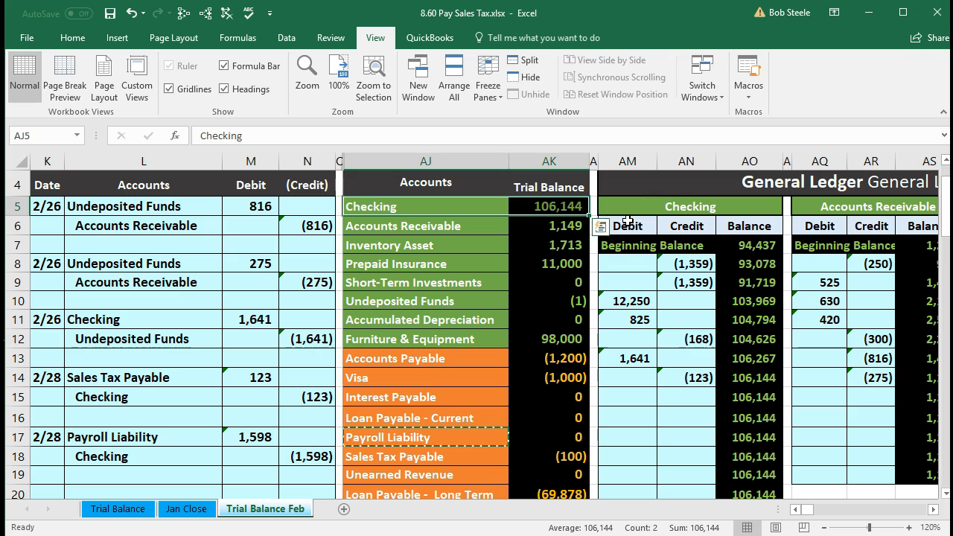
pyautogui.click(677, 397)
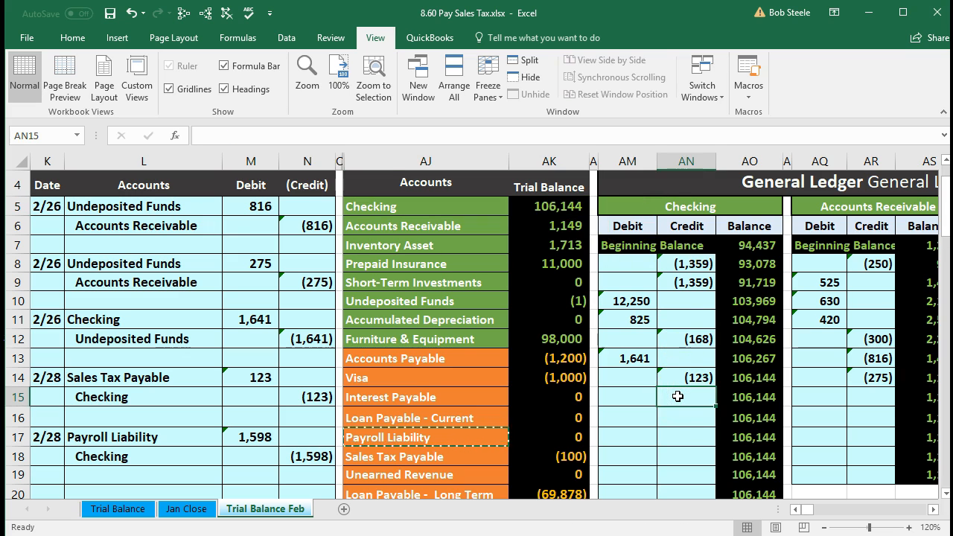
pyautogui.scroll(-1, 678, 396)
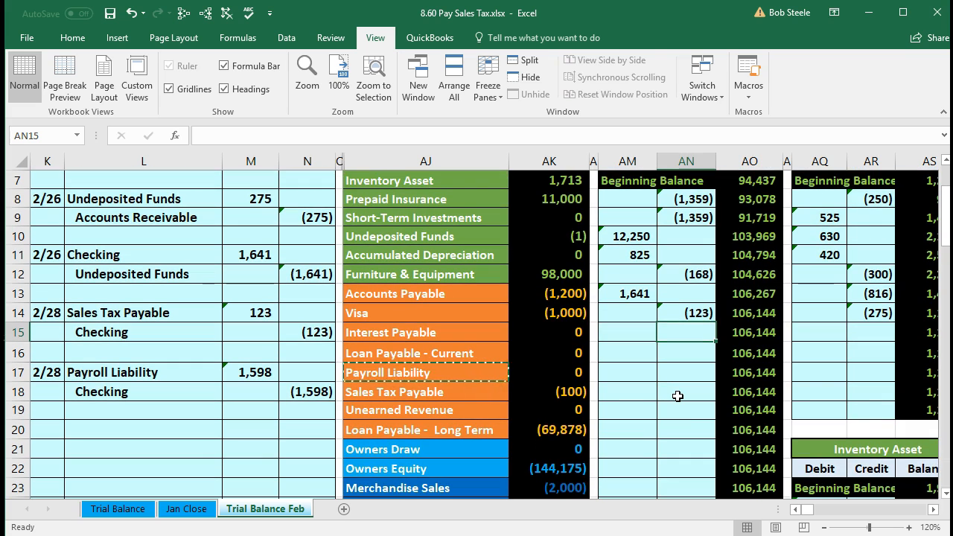
pyautogui.write('=')
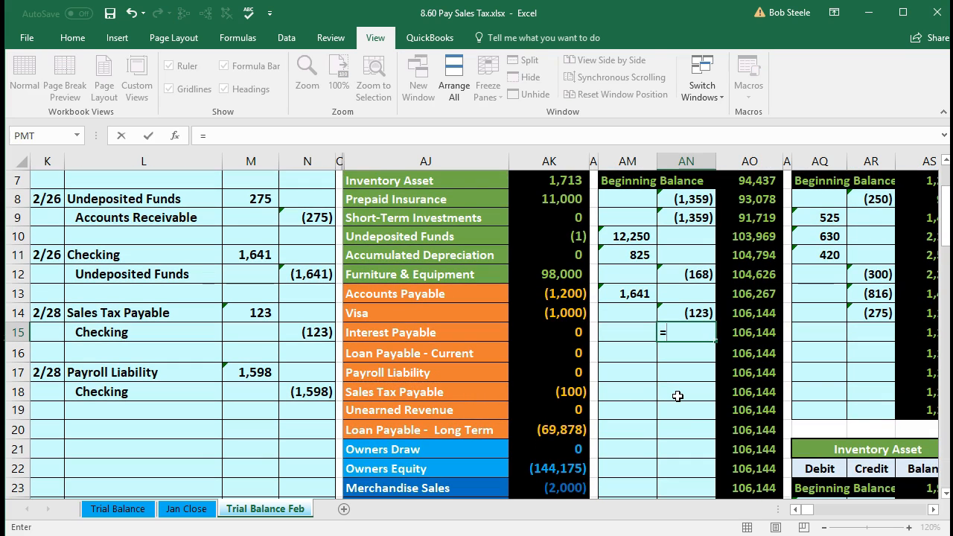
pyautogui.click(314, 391)
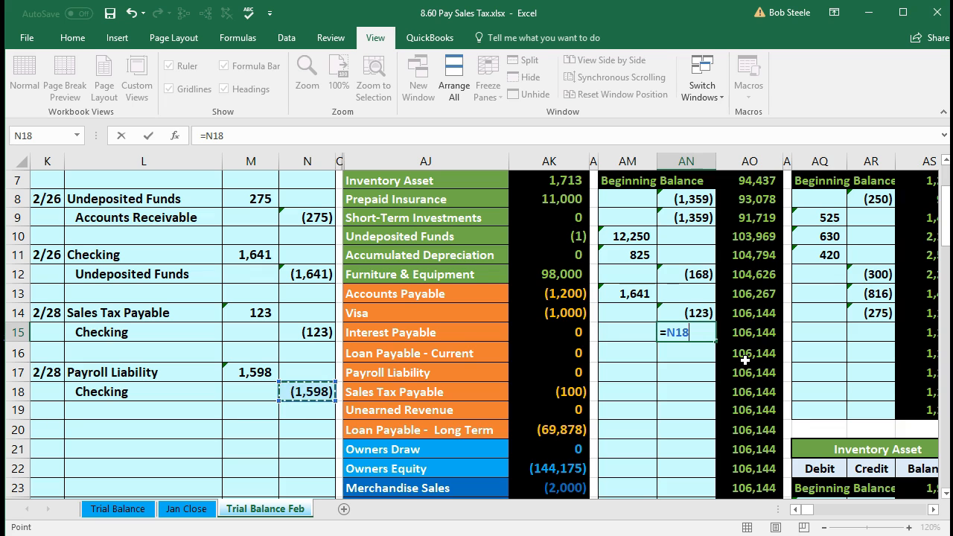
pyautogui.press('Return')
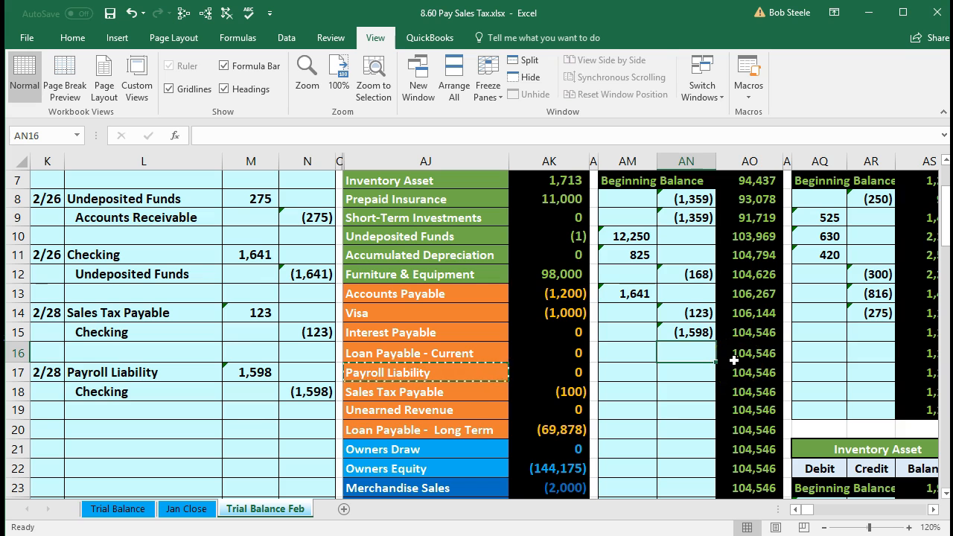
# Check the Checking ledger balance against its trial balance row, plus the Total Debits - Total (credits) and Net Income rows
pyautogui.click(736, 333)
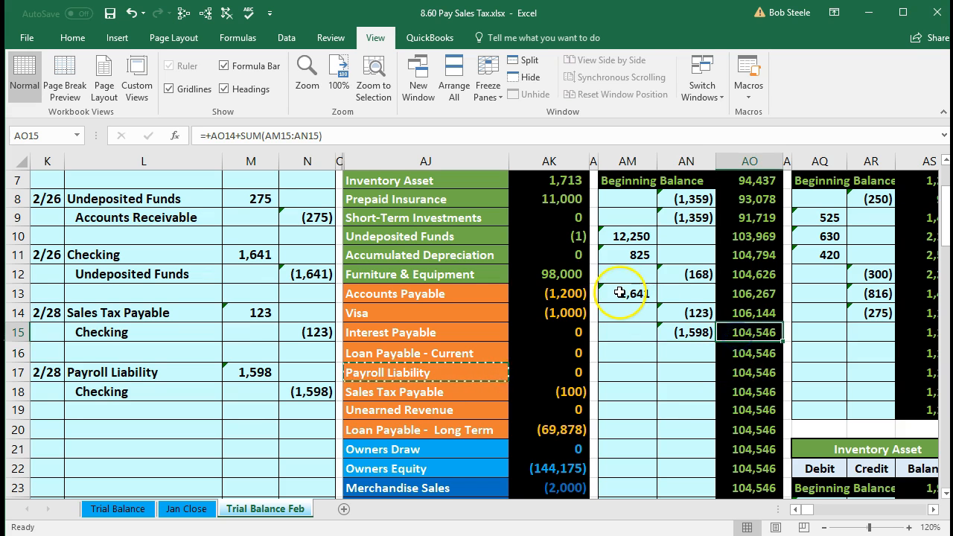
pyautogui.scroll(1, 588, 239)
pyautogui.click(555, 206)
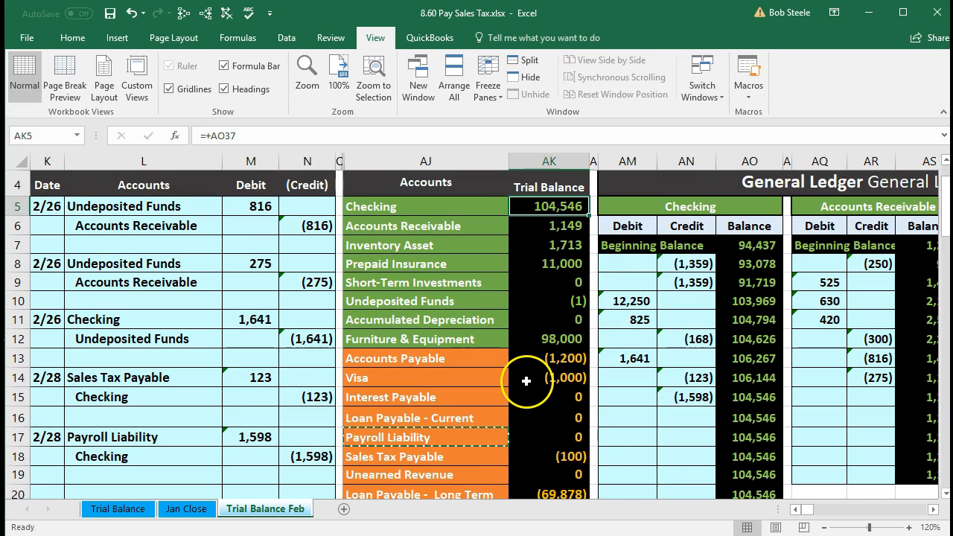
pyautogui.scroll(-7, 526, 381)
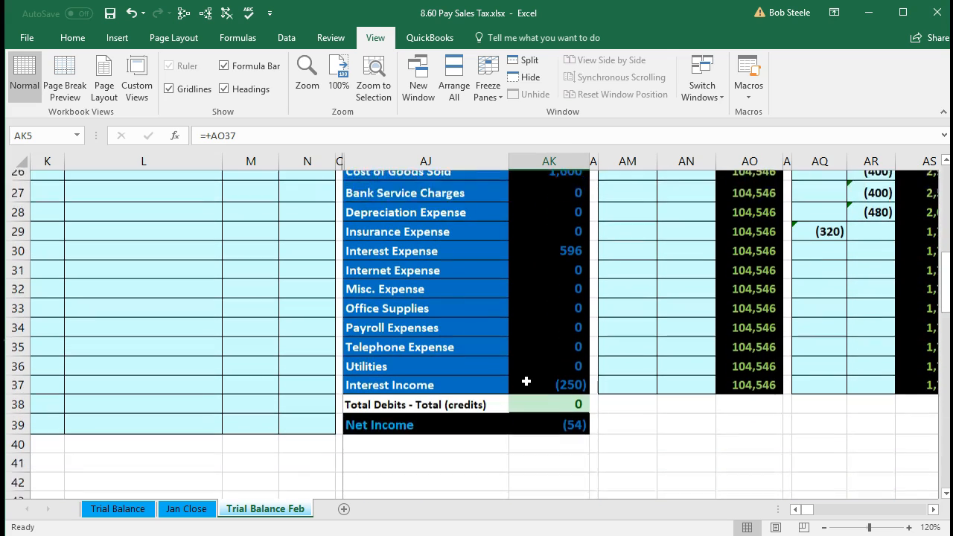
pyautogui.scroll(-1, 525, 381)
pyautogui.click(561, 372)
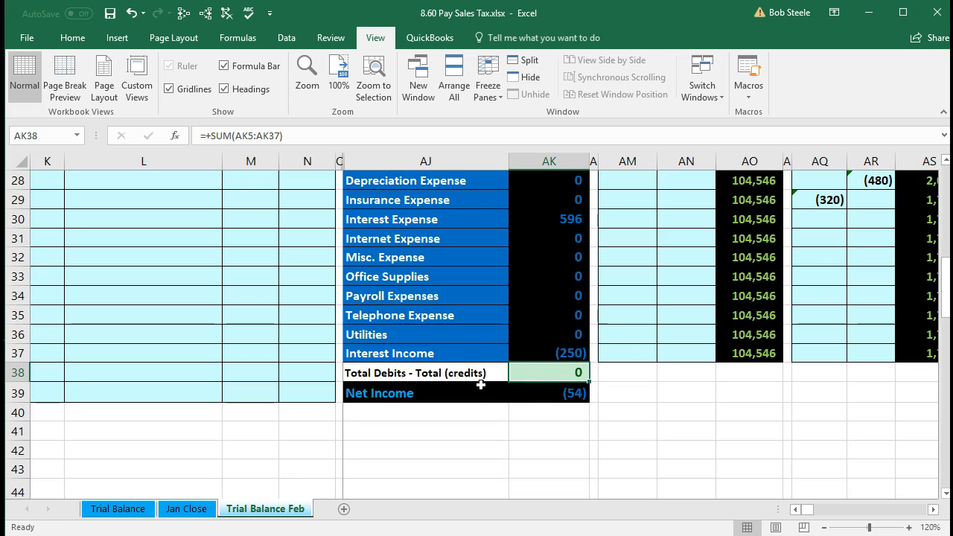
pyautogui.click(529, 391)
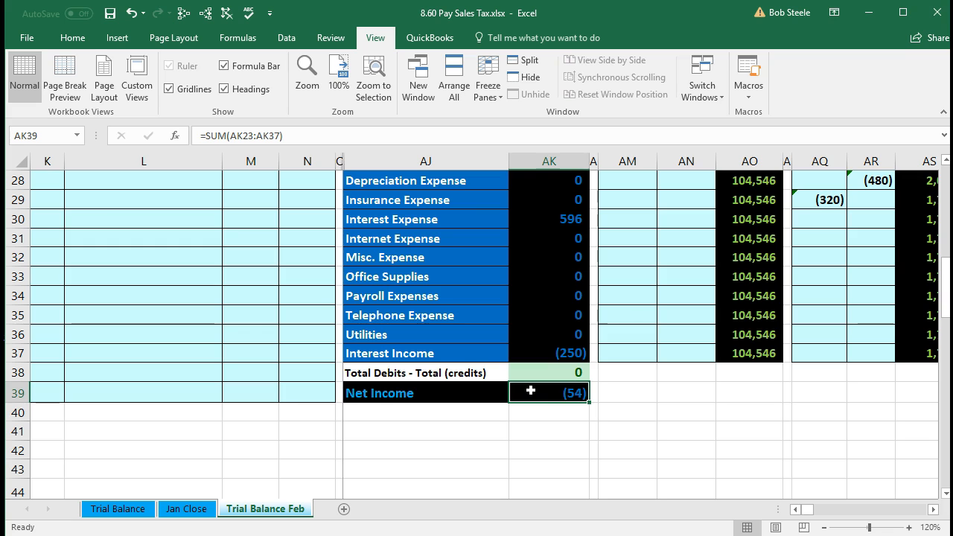
# Review the trial balance for the payment's effect, examining the accounting equation, the Payroll Expenses row and the Payroll Liability balance
pyautogui.scroll(7, 530, 390)
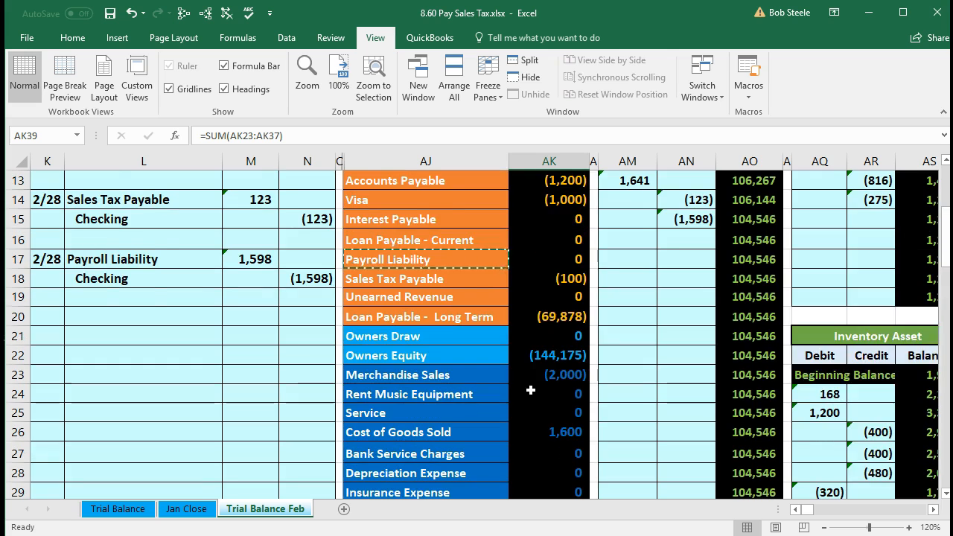
pyautogui.scroll(1, 530, 390)
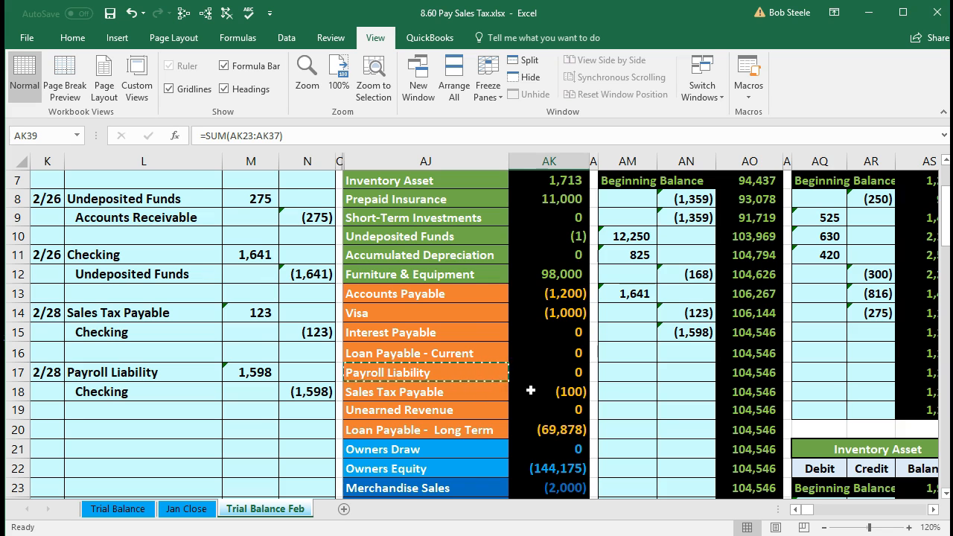
pyautogui.scroll(2, 530, 390)
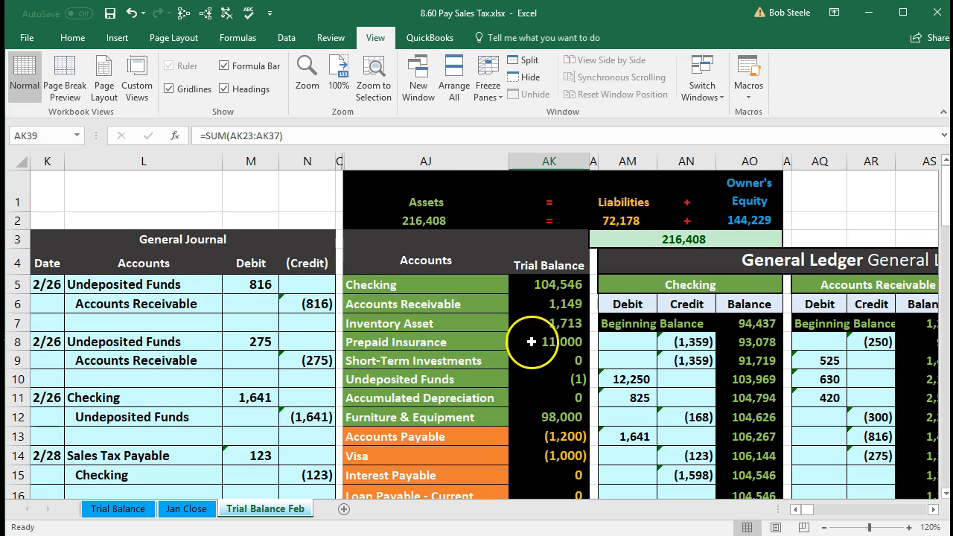
pyautogui.scroll(-1, 535, 306)
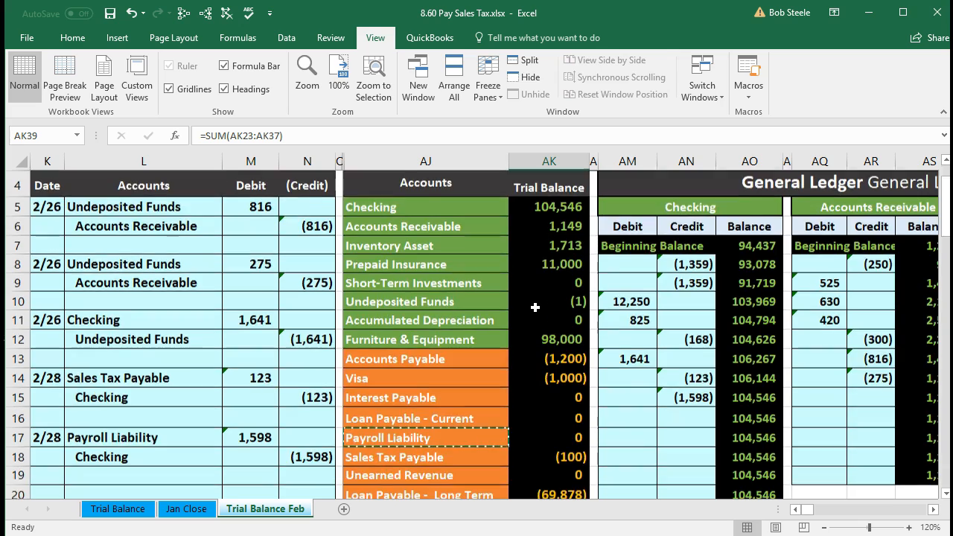
pyautogui.scroll(-2, 535, 307)
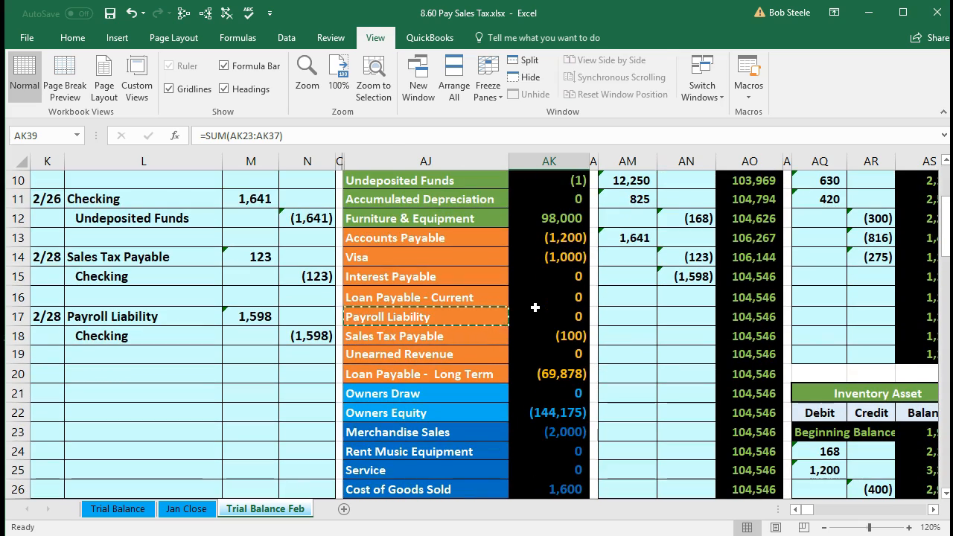
pyautogui.scroll(-3, 535, 307)
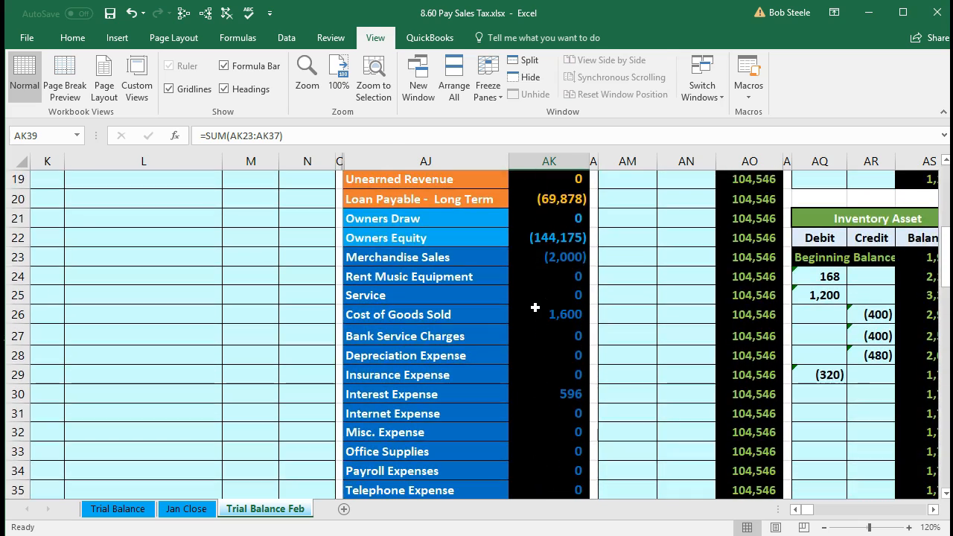
pyautogui.scroll(-1, 535, 307)
pyautogui.click(465, 420)
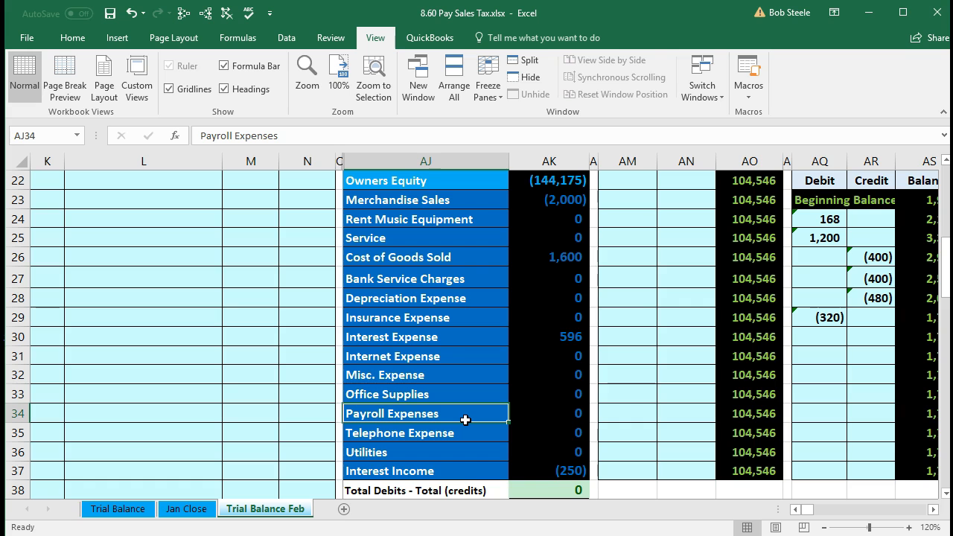
pyautogui.scroll(4, 465, 419)
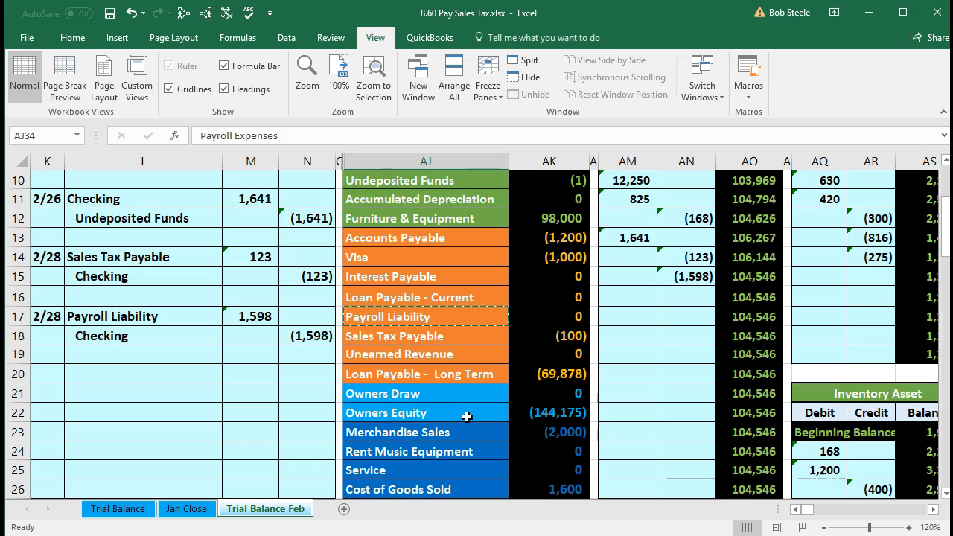
pyautogui.click(529, 317)
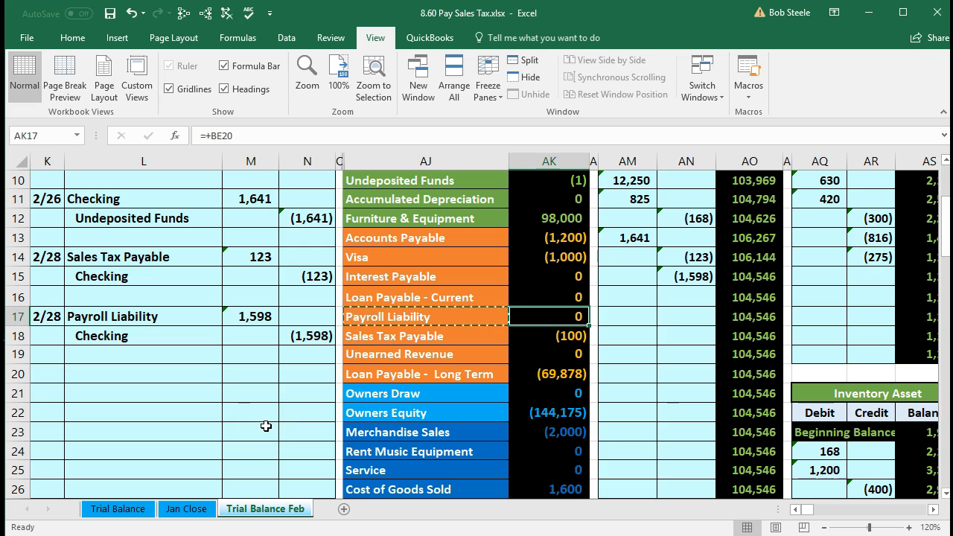
# Unfreeze the panes of the February worksheet so that all its rows and columns scroll
pyautogui.scroll(3, 266, 426)
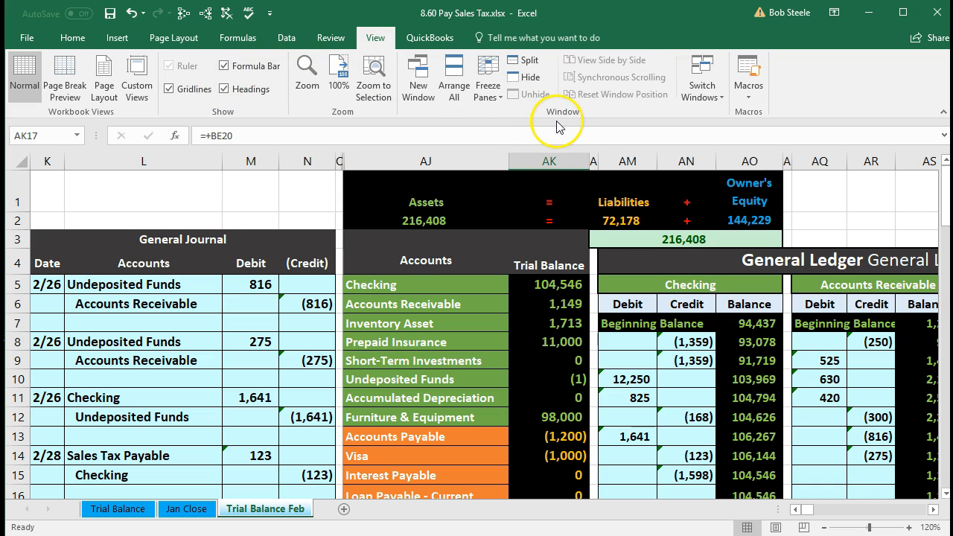
pyautogui.click(493, 101)
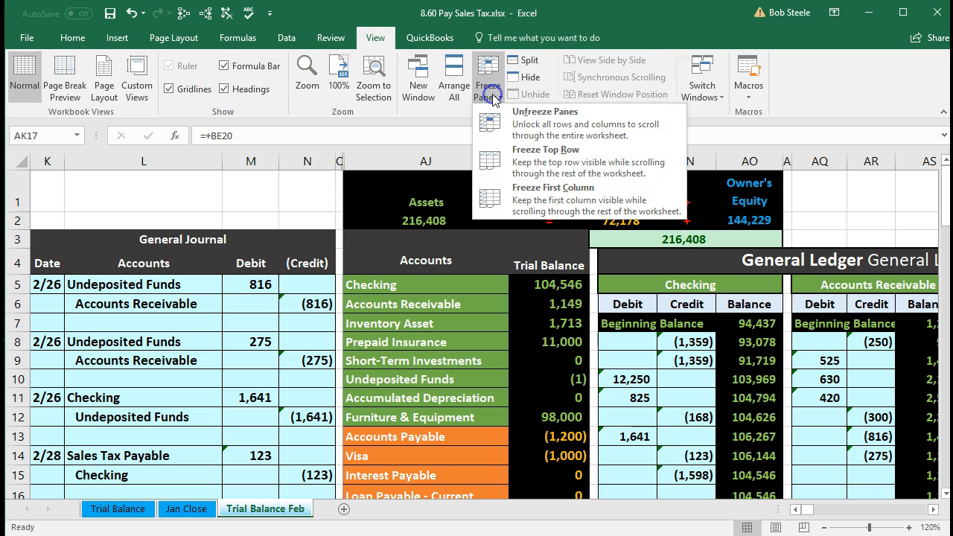
pyautogui.click(526, 127)
pyautogui.click(392, 303)
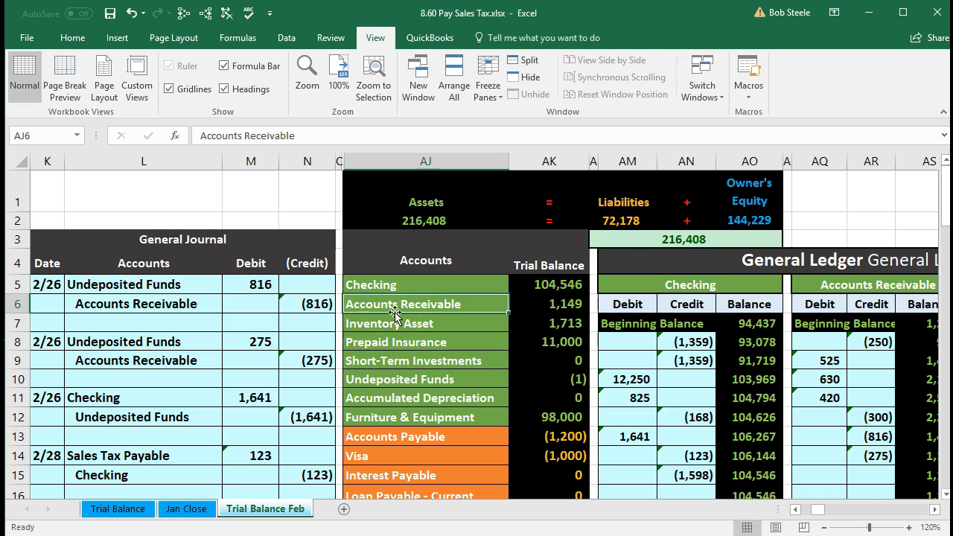
# Trace the dependents of the trial balance's Checking balance in AK5 and Payroll Liability balance in AK17
pyautogui.click(533, 283)
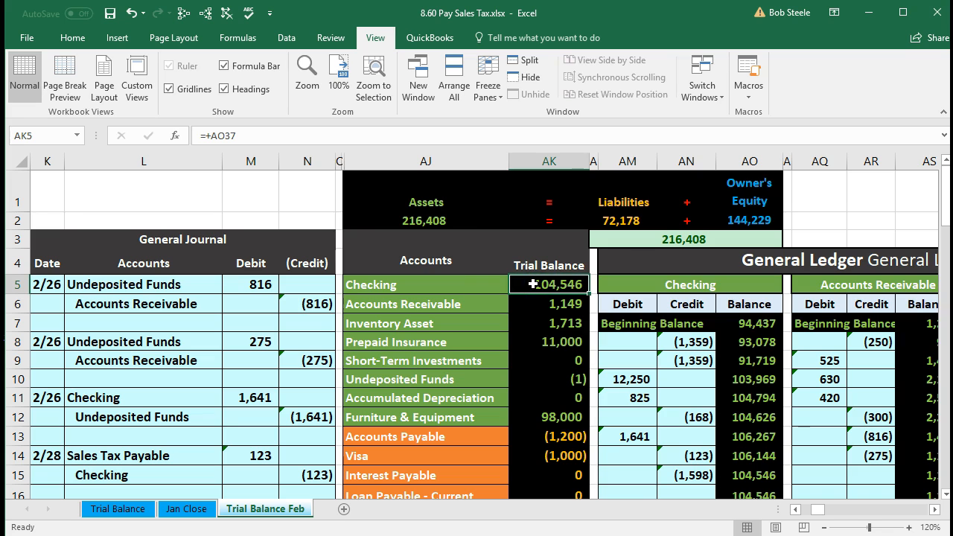
pyautogui.click(206, 15)
pyautogui.scroll(-2, 424, 443)
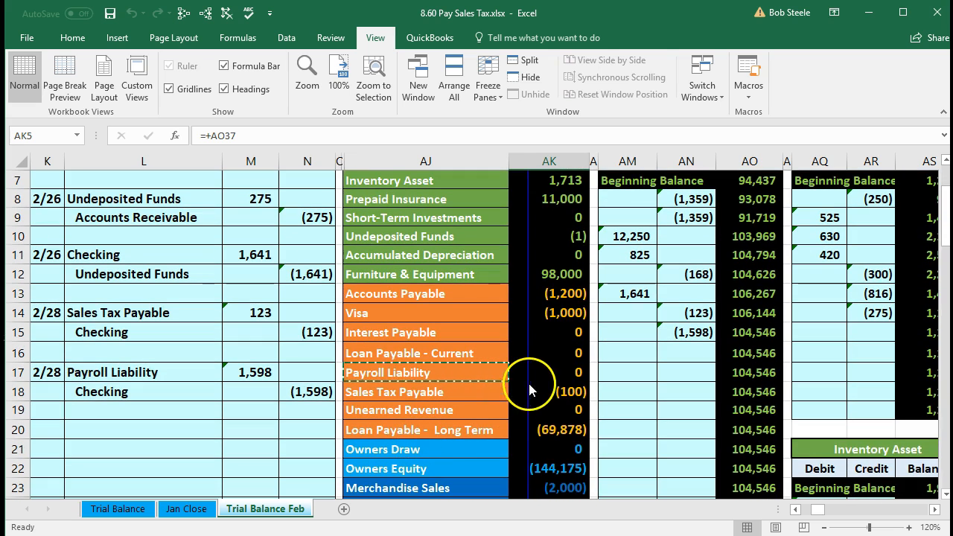
pyautogui.click(549, 372)
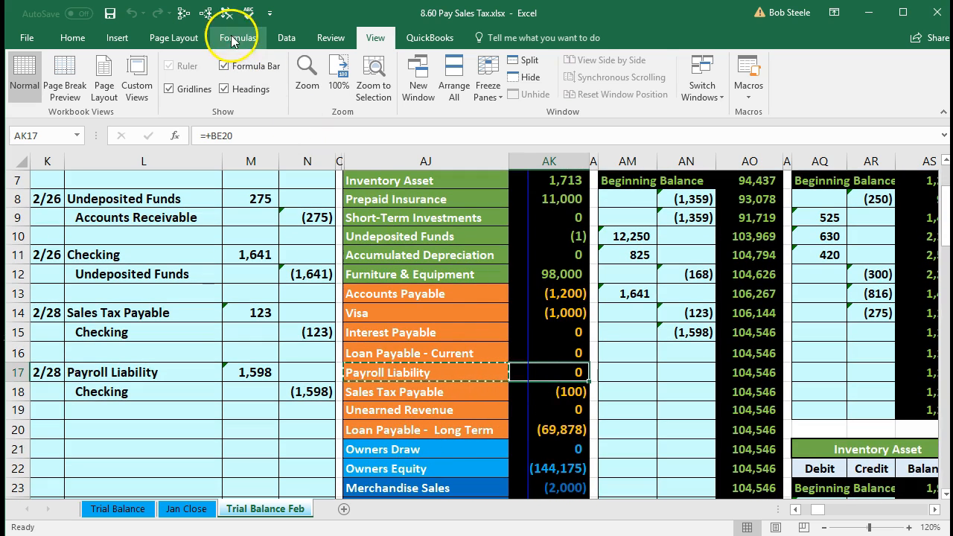
pyautogui.click(207, 14)
pyautogui.scroll(2, 400, 332)
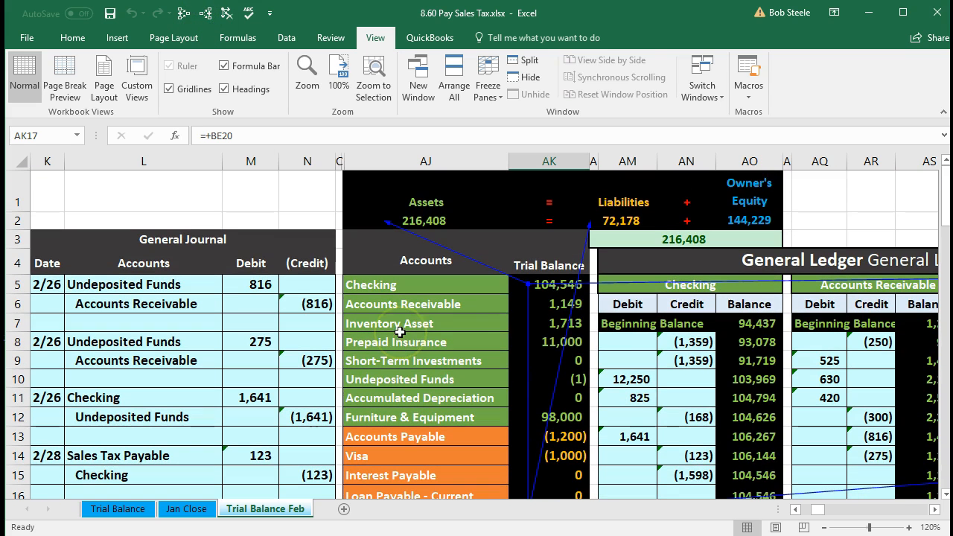
# Follow the dependent arrows across the general ledger to the Balance Sheet and inspect the Cash and Payroll Liability formulas
pyautogui.click(630, 326)
pyautogui.press('Right')
pyautogui.press('Right')
pyautogui.press('Right')
pyautogui.press('Right')
pyautogui.press('Right')
pyautogui.press('Right')
pyautogui.press('Right')
pyautogui.press('Right')
pyautogui.press('Right')
pyautogui.press('Right')
pyautogui.press('Right')
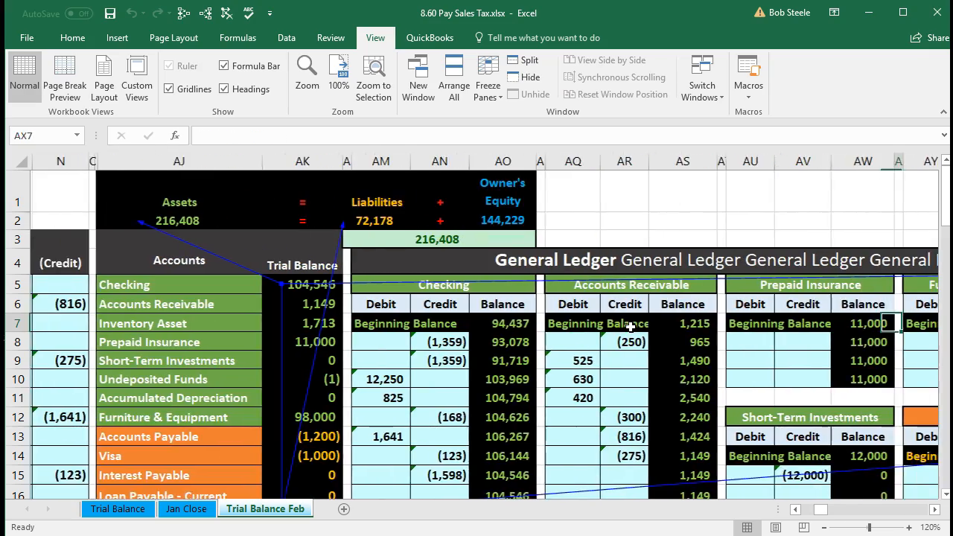
pyautogui.press('Right')
pyautogui.press('Right')
pyautogui.press('Right')
pyautogui.press('Right')
pyautogui.press('Right')
pyautogui.press('Right')
pyautogui.press('Right')
pyautogui.press('Right')
pyautogui.press('Right')
pyautogui.press('Right')
pyautogui.press('Right')
pyautogui.press('Right')
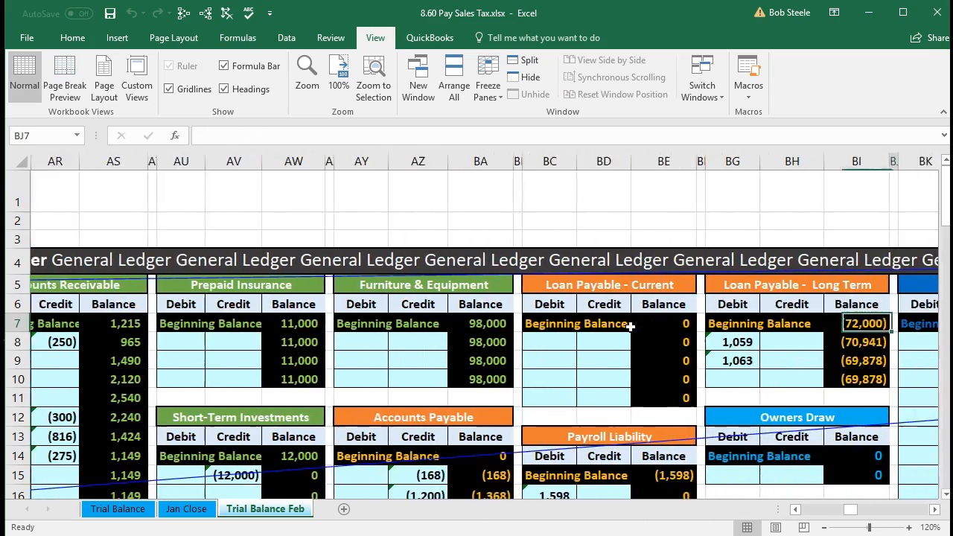
pyautogui.press('Right')
pyautogui.press('Right')
pyautogui.press('Right')
pyautogui.press('Right')
pyautogui.press('Right')
pyautogui.press('Right')
pyautogui.press('Right')
pyautogui.press('Right')
pyautogui.press('Right')
pyautogui.press('Right')
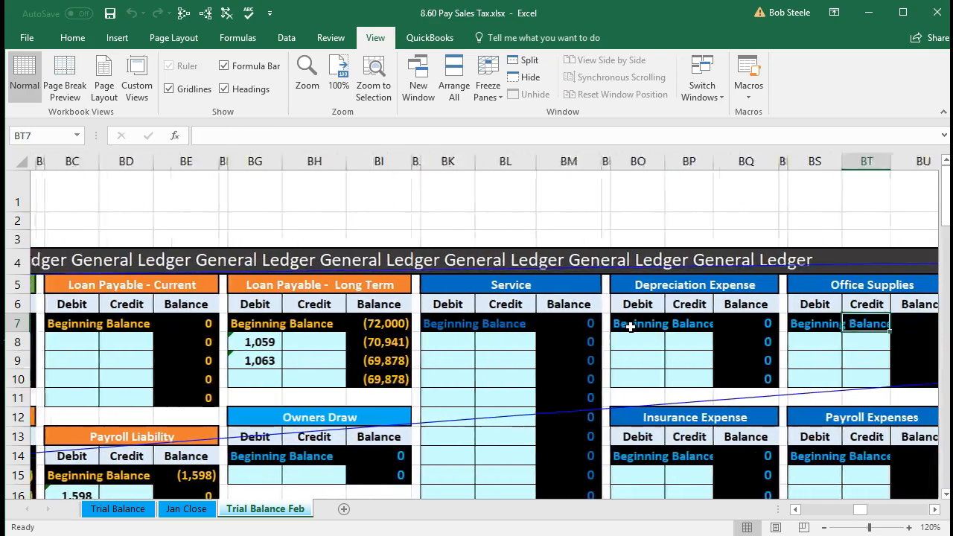
pyautogui.press('Right')
pyautogui.press('Right')
pyautogui.press('Right')
pyautogui.press('Right')
pyautogui.press('Right')
pyautogui.press('Right')
pyautogui.press('Right')
pyautogui.press('Right')
pyautogui.press('Right')
pyautogui.press('Right')
pyautogui.press('Right')
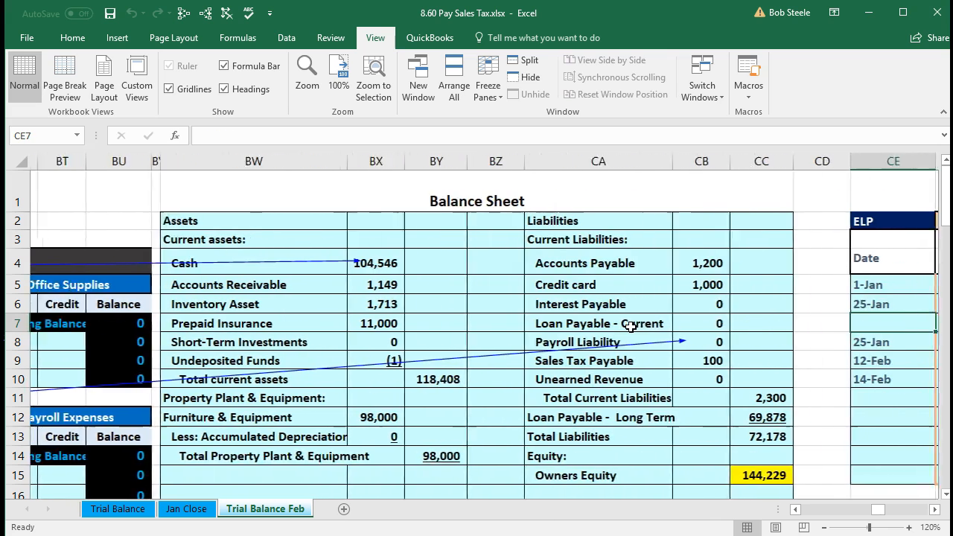
pyautogui.press('Right')
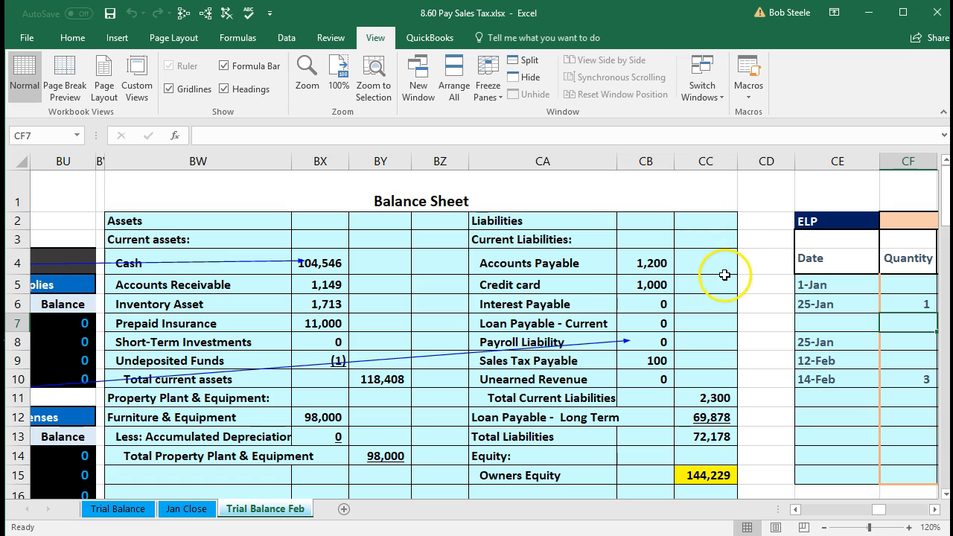
pyautogui.click(337, 264)
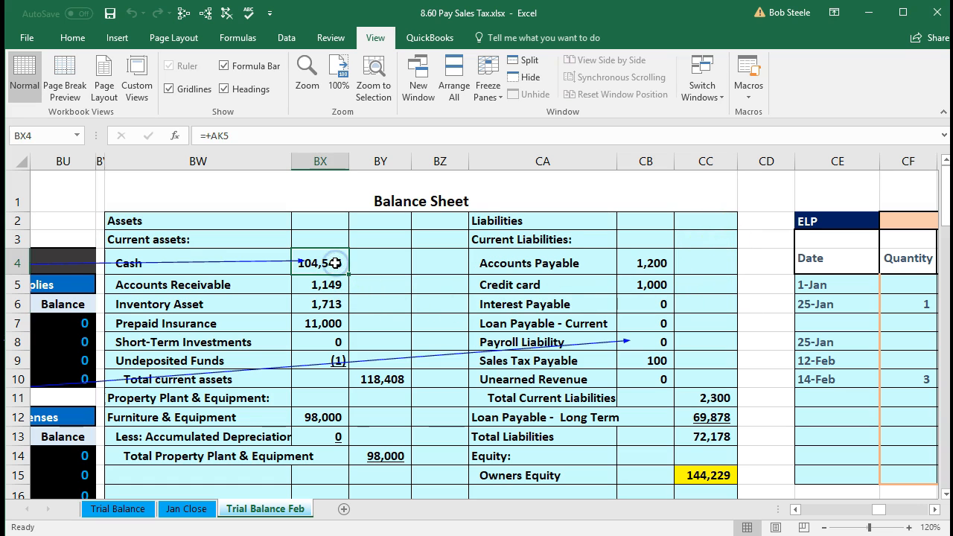
pyautogui.click(640, 342)
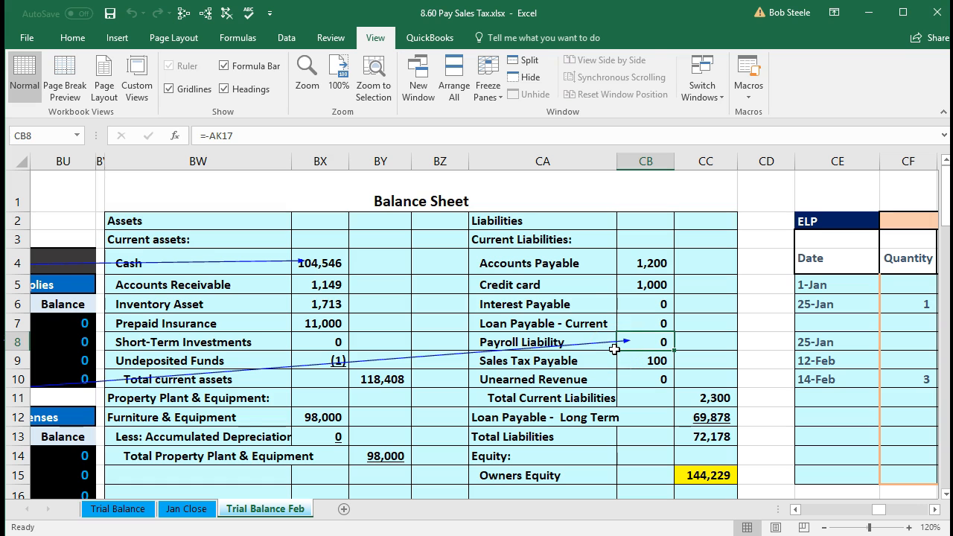
# Compare Total Assets with Total Liabilities & Equity on the Balance Sheet
pyautogui.scroll(-1, 613, 349)
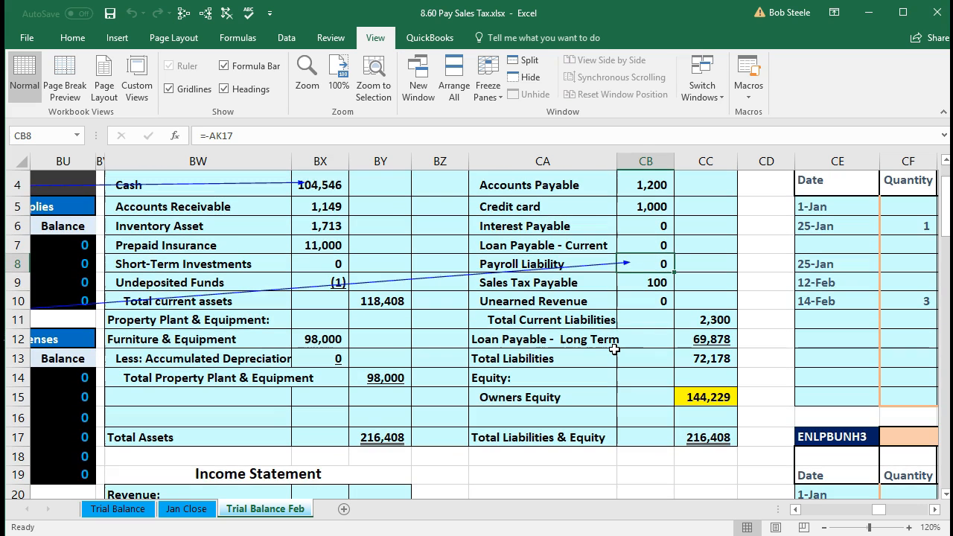
pyautogui.click(404, 441)
pyautogui.click(706, 441)
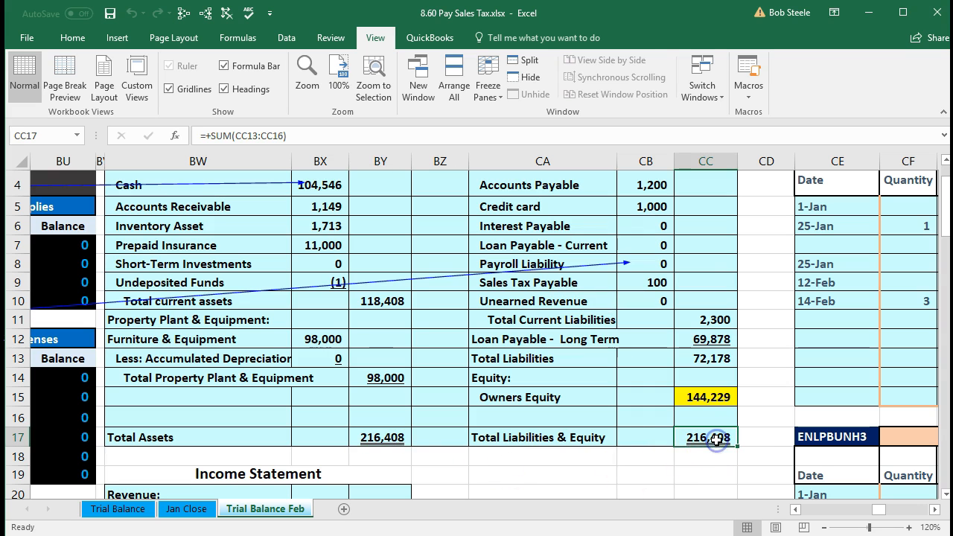
# Review the Income Statement down to its Net Income (Loss) formula in BY42
pyautogui.scroll(-4, 703, 467)
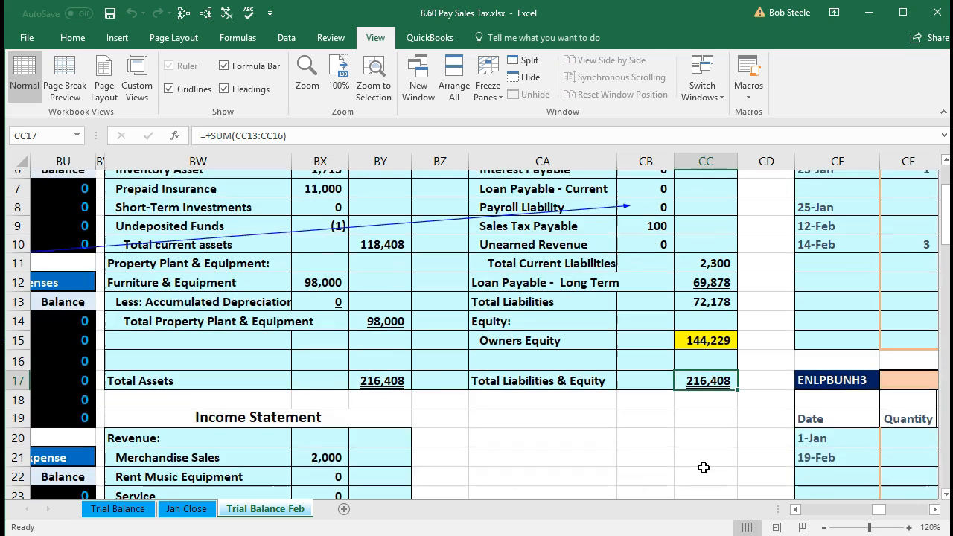
pyautogui.scroll(-4, 704, 468)
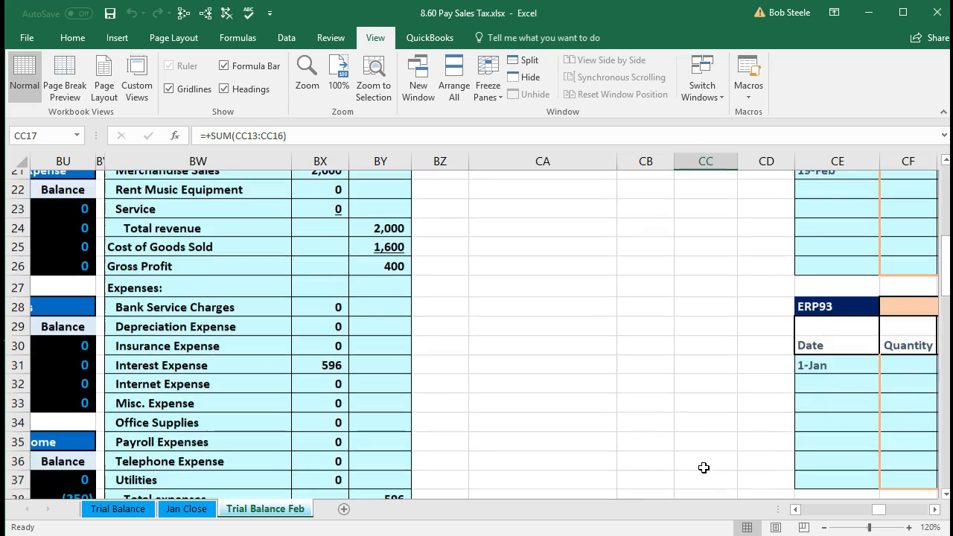
pyautogui.click(386, 452)
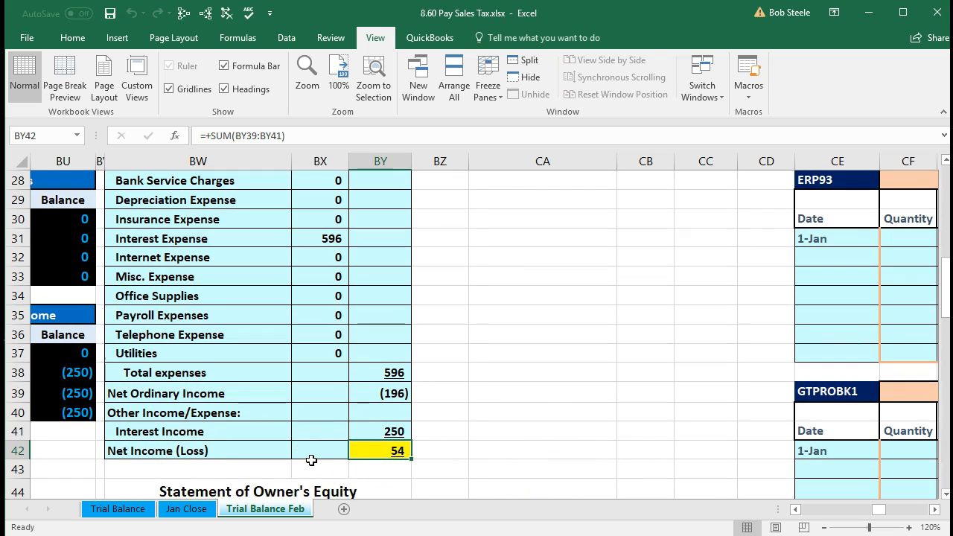
# Check Net Income and Ending Owner's Equity in the Statement of Owner's Equity against Owners Equity on the Balance Sheet
pyautogui.scroll(-3, 311, 460)
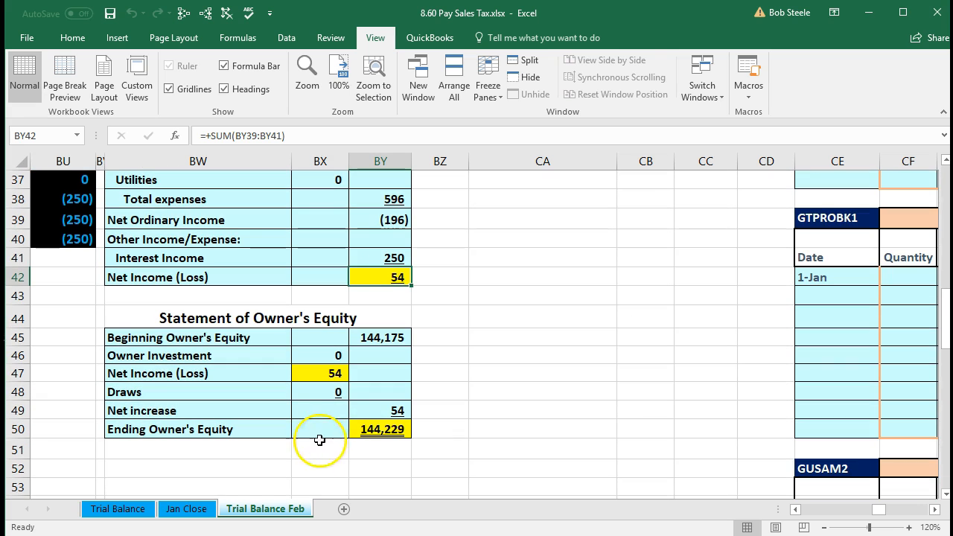
pyautogui.click(312, 374)
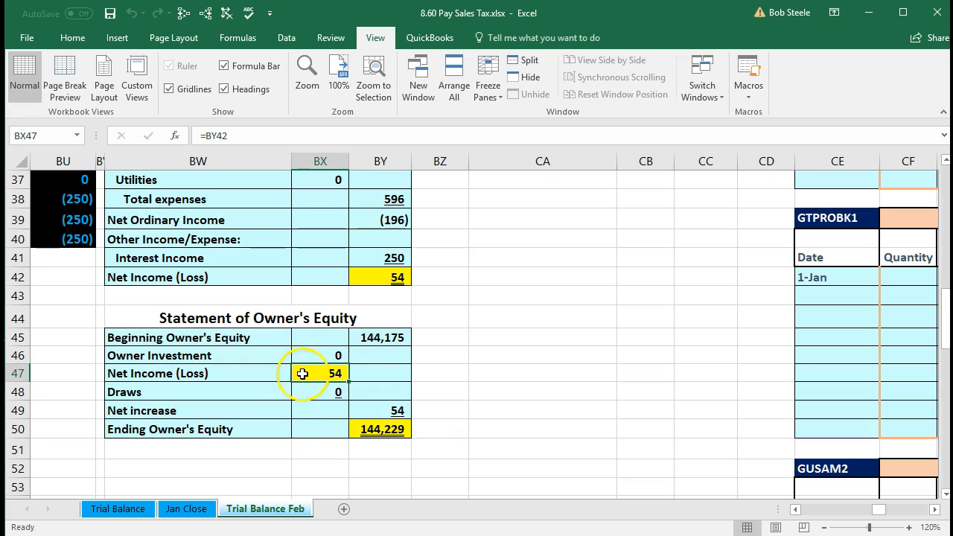
pyautogui.click(394, 430)
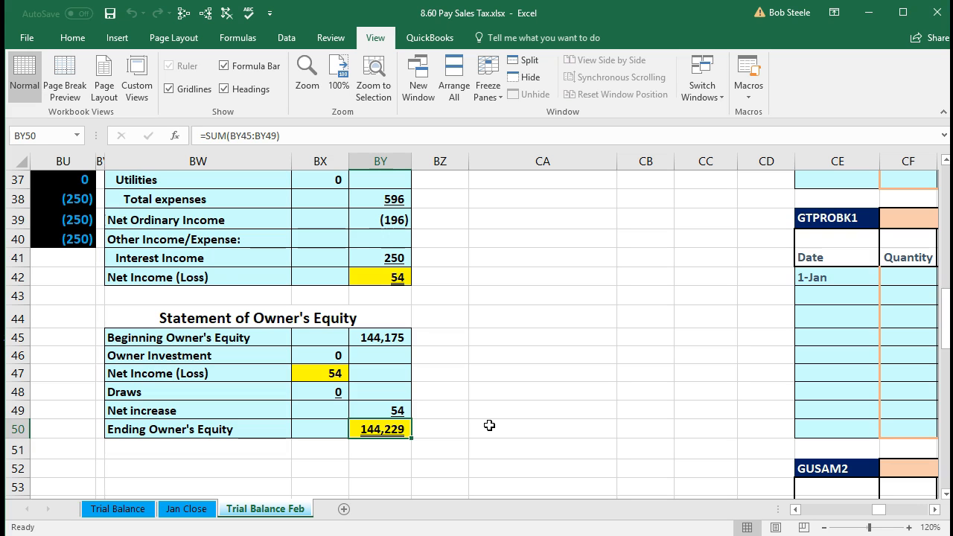
pyautogui.scroll(10, 489, 425)
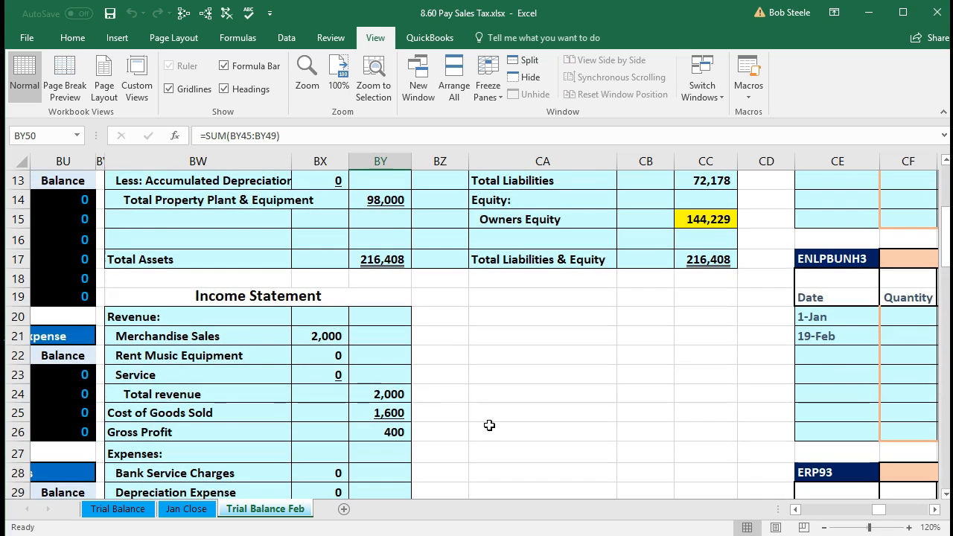
pyautogui.click(677, 333)
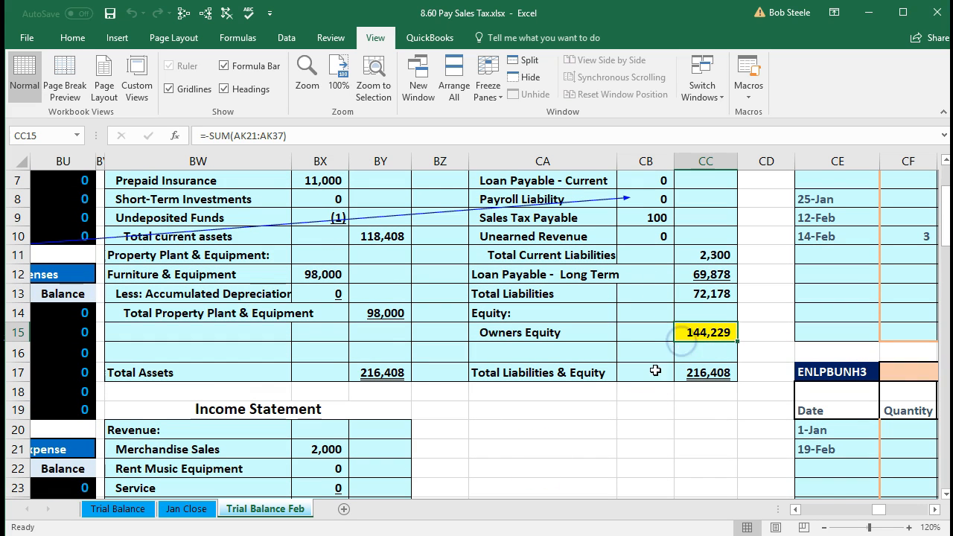